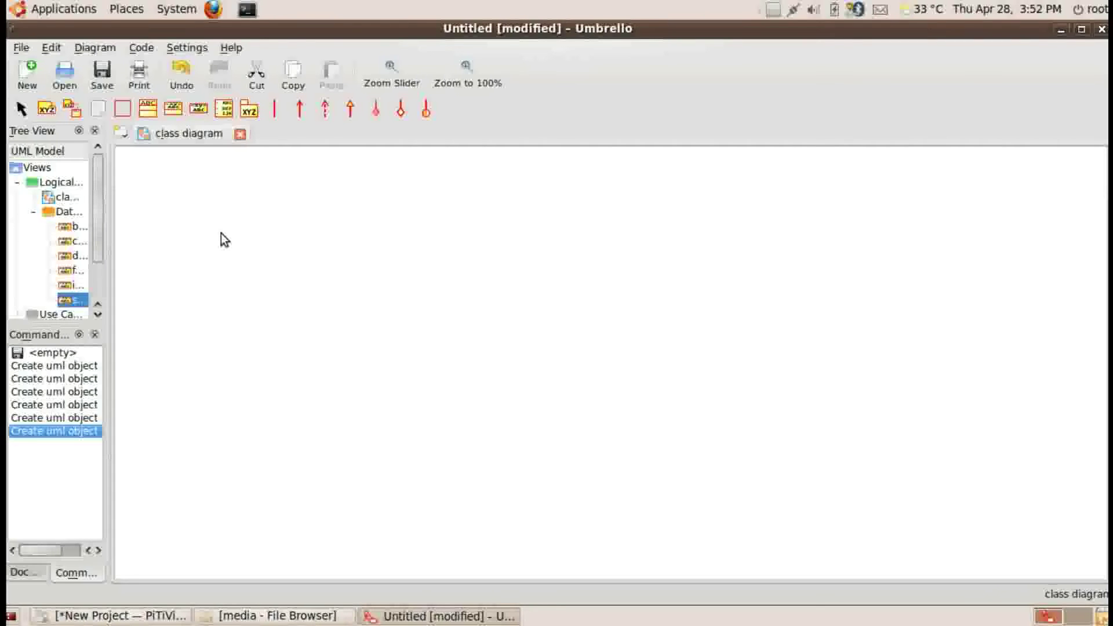
Add a class named Header in the upper-left area of the class diagram and enlarge its box.
click(221, 233)
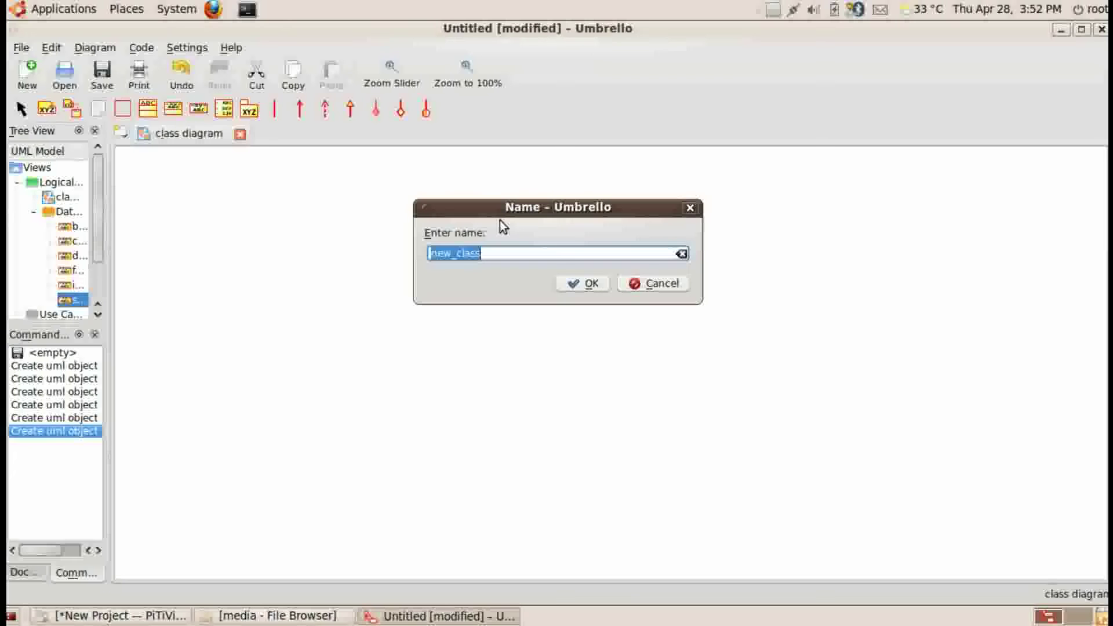
text(Header)
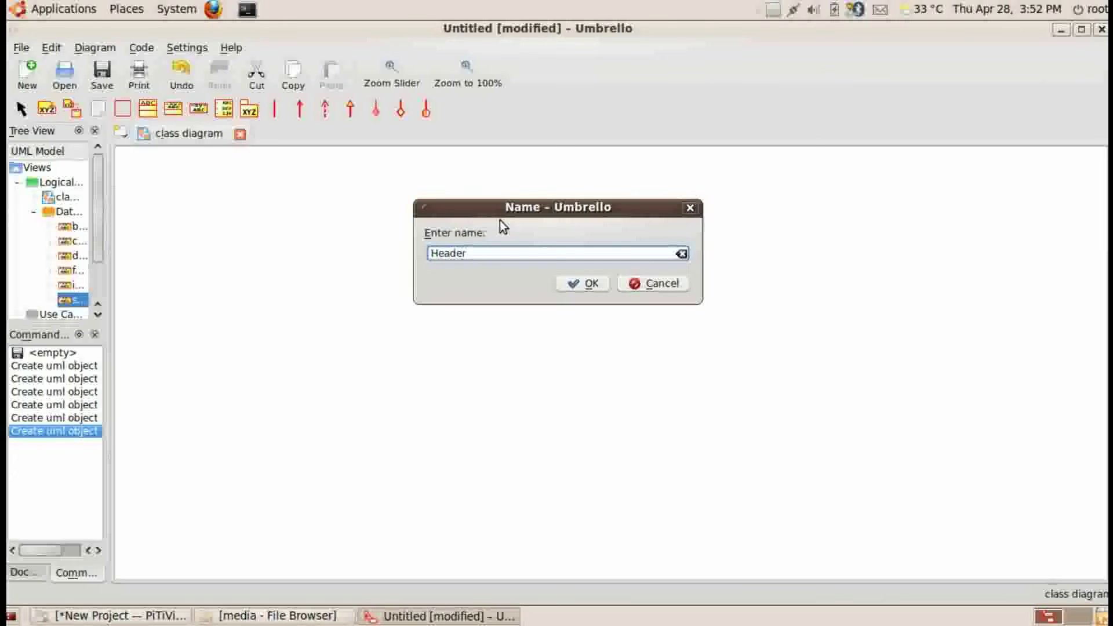
click(581, 283)
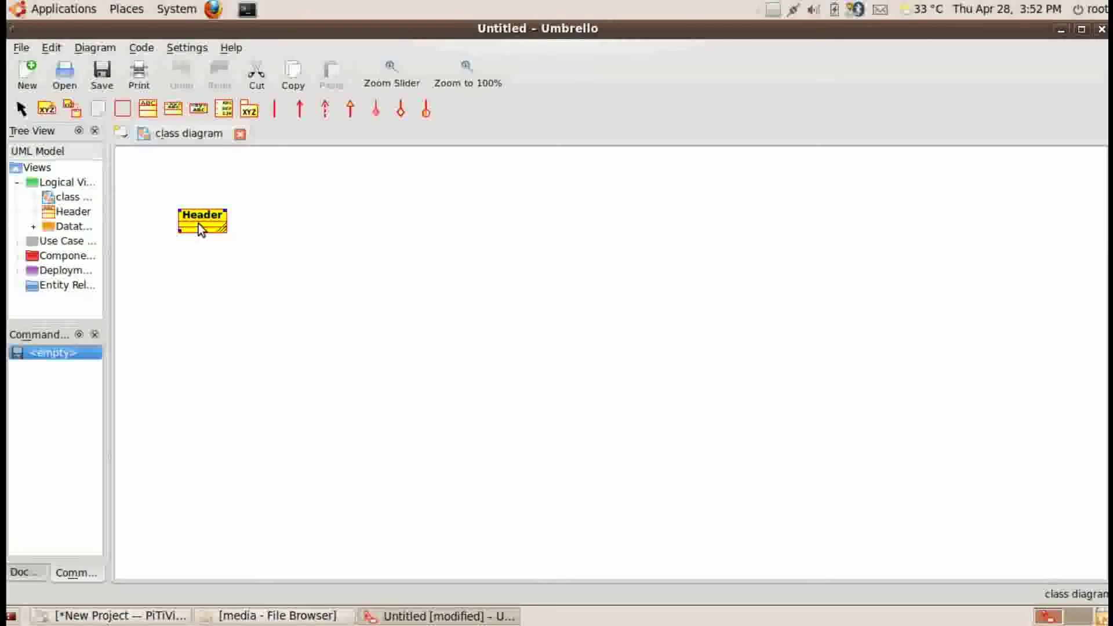
drag(225, 232, 350, 290)
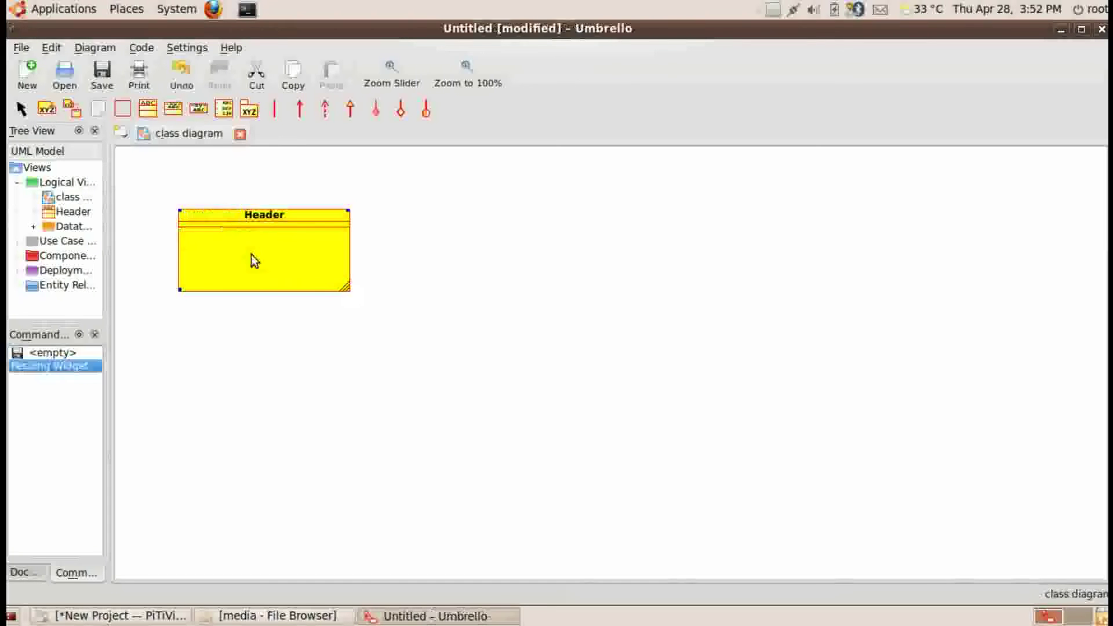
Add a private attribute named code of type int to the Header class.
right_click(259, 258)
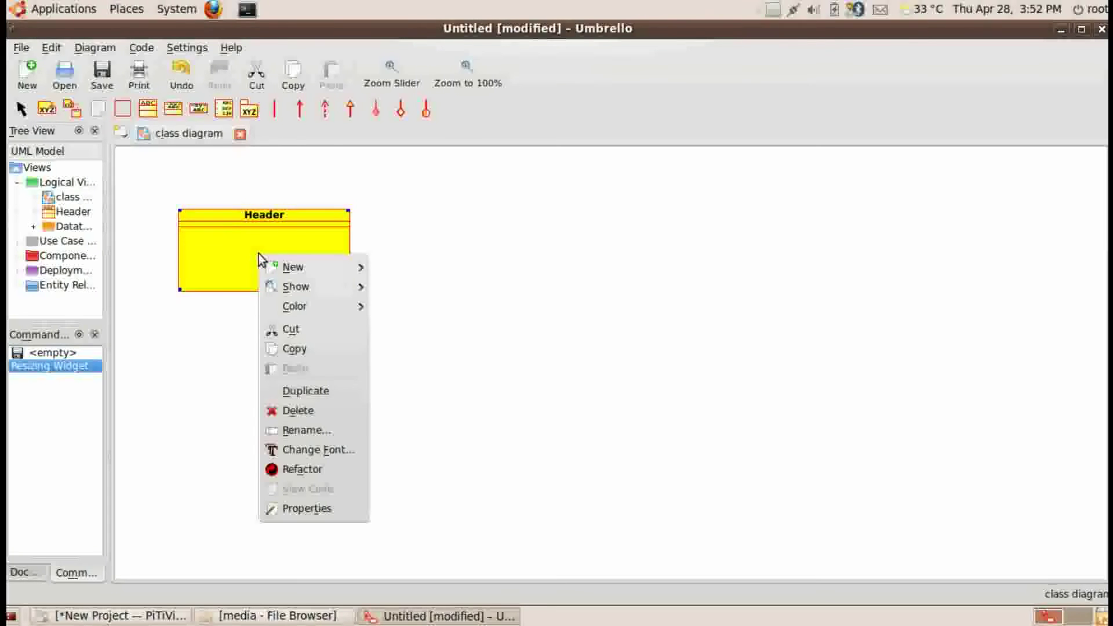
mouse_move(294, 267)
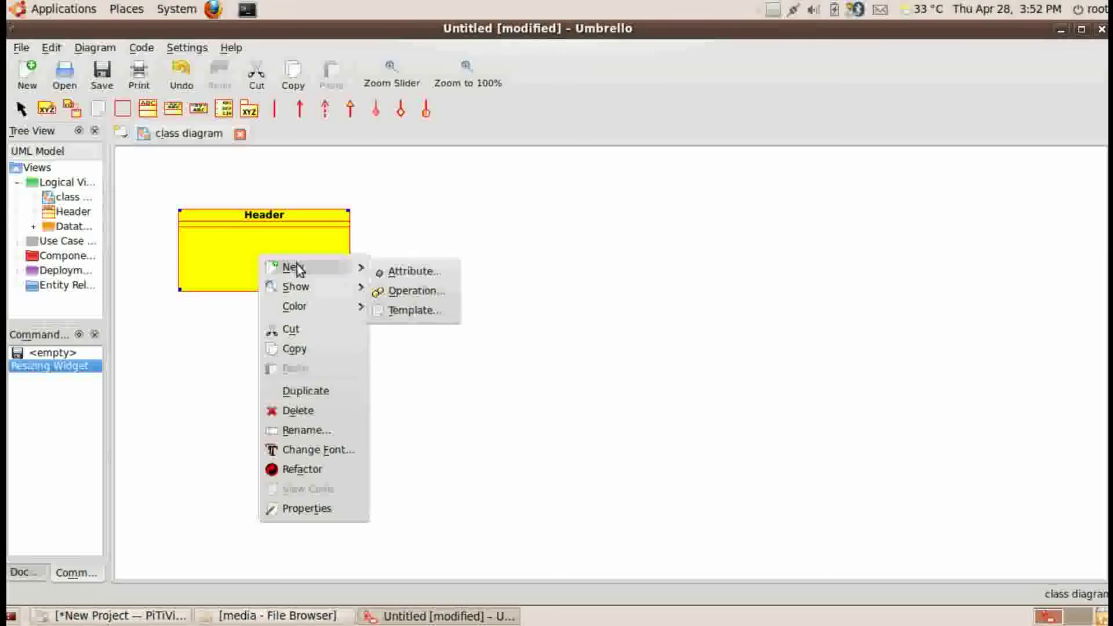
click(416, 275)
text(code)
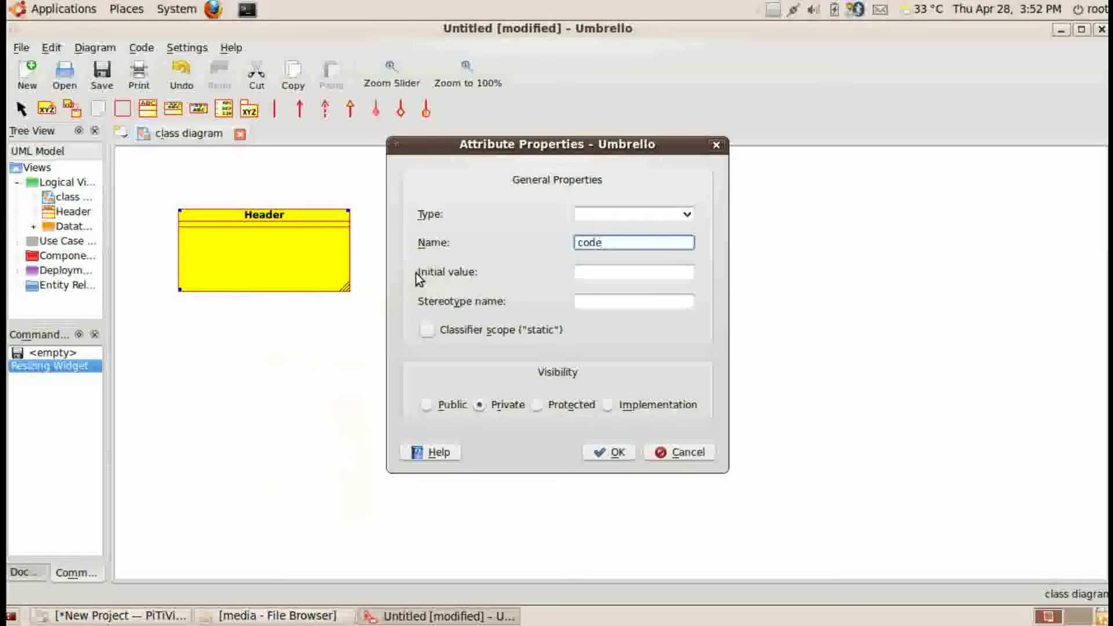
click(637, 216)
text(int)
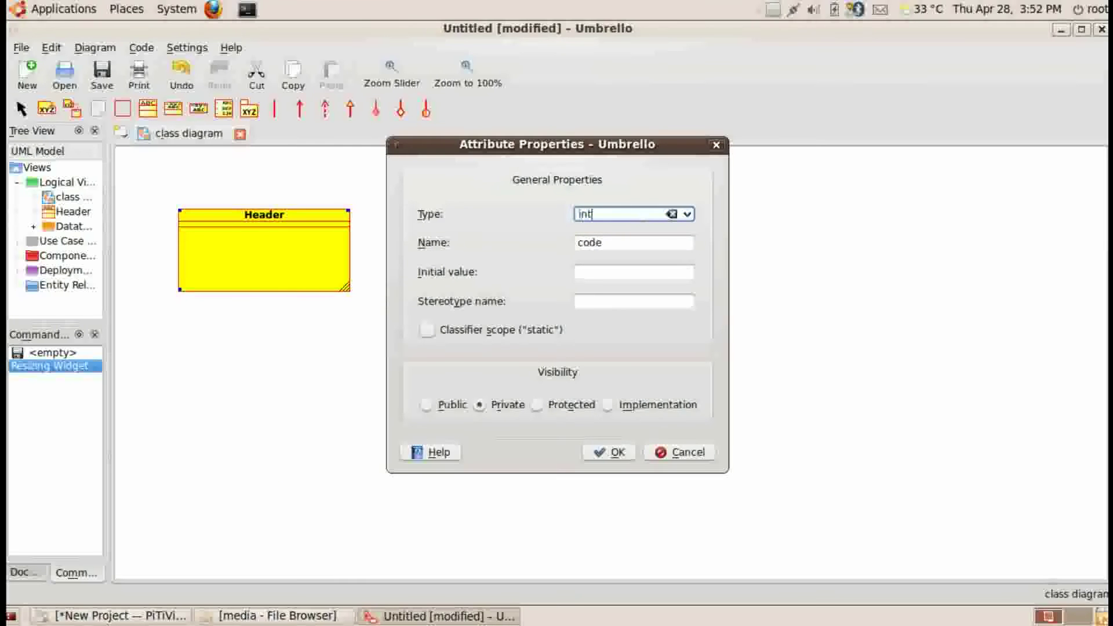
click(609, 456)
Resize the Header box and turn off its Public Only display option to show private members.
drag(224, 231, 276, 260)
right_click(247, 244)
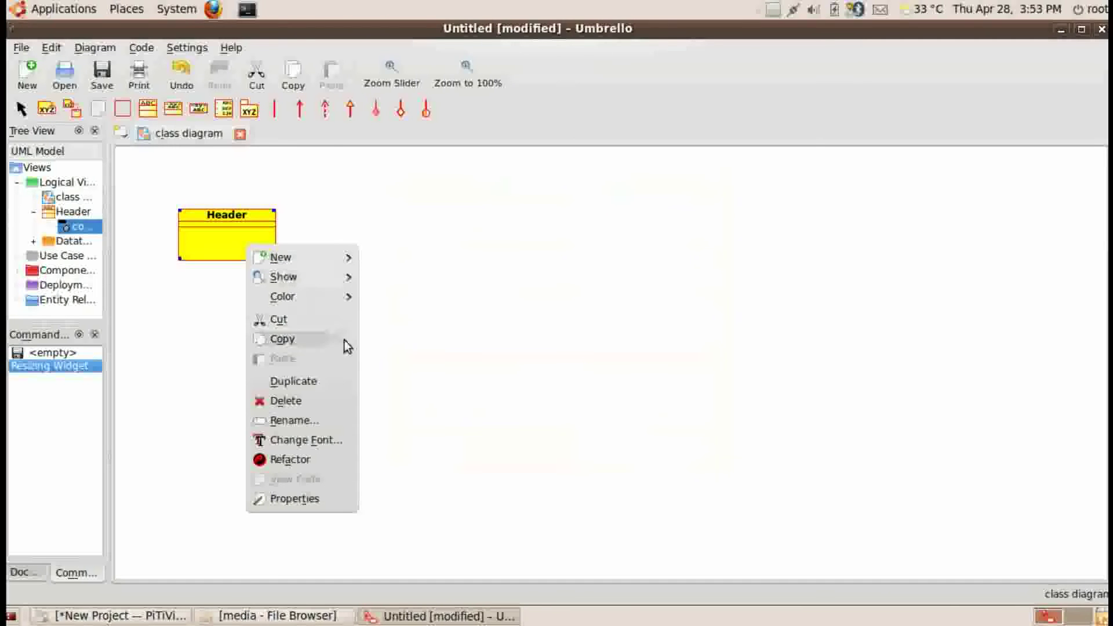
click(301, 503)
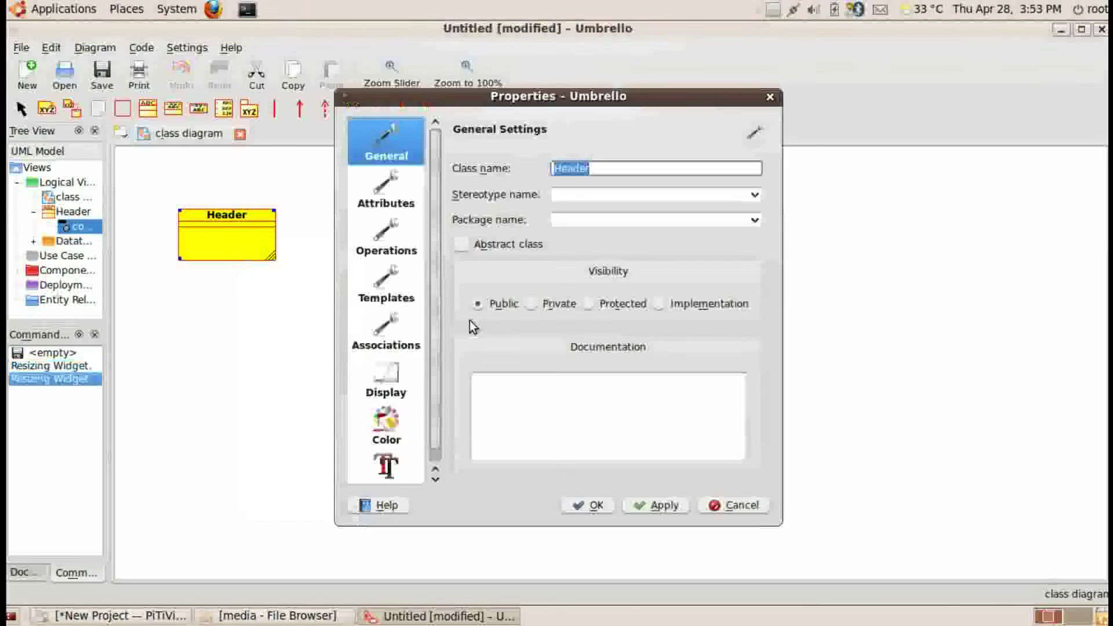
click(380, 379)
click(626, 420)
click(674, 506)
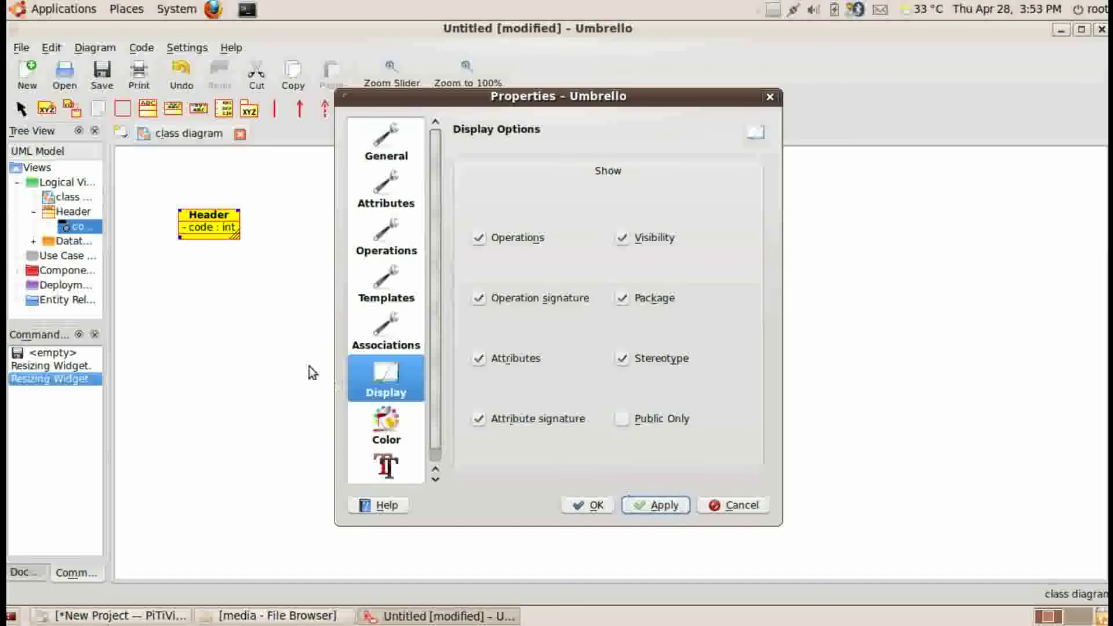
click(593, 510)
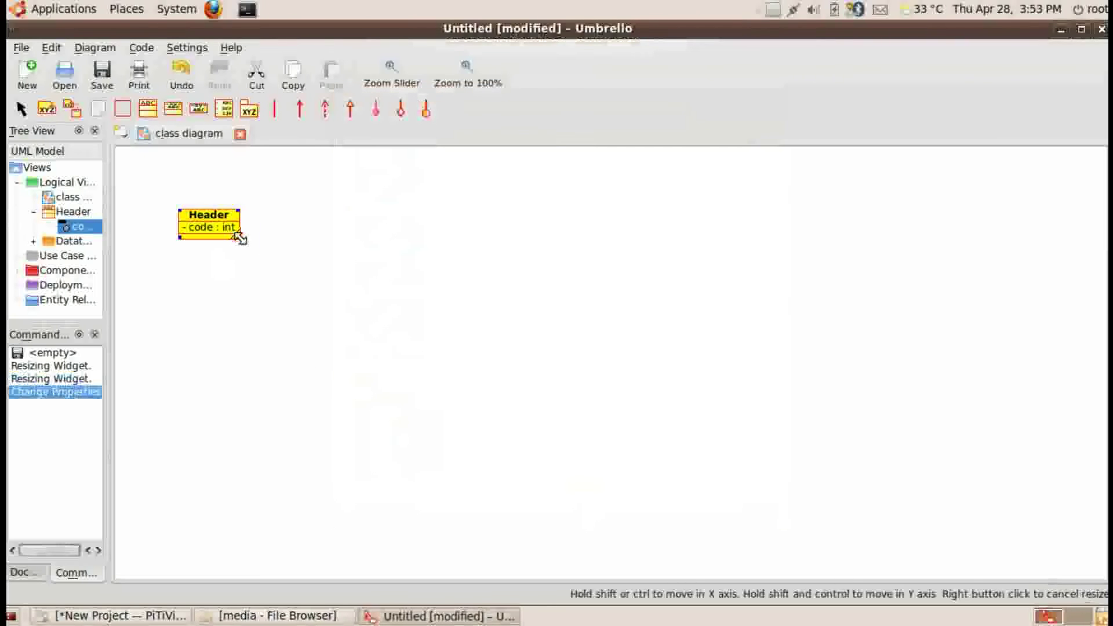
Enlarge the Header box and add a public operation named getCode with return type int.
drag(236, 236, 310, 296)
right_click(253, 262)
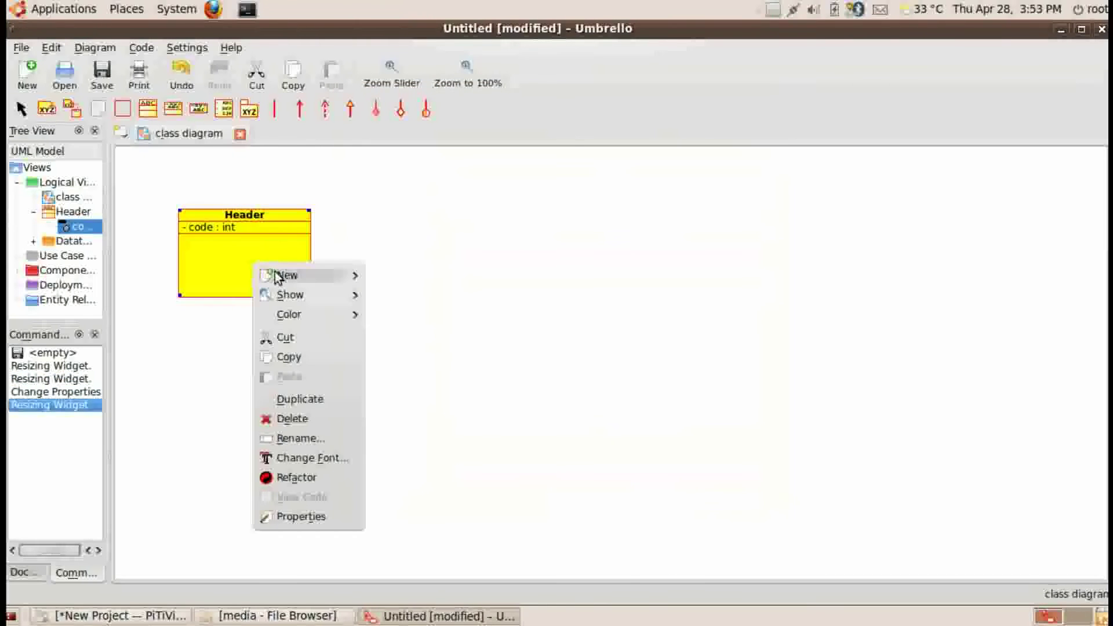
mouse_move(290, 276)
click(404, 298)
text(get)
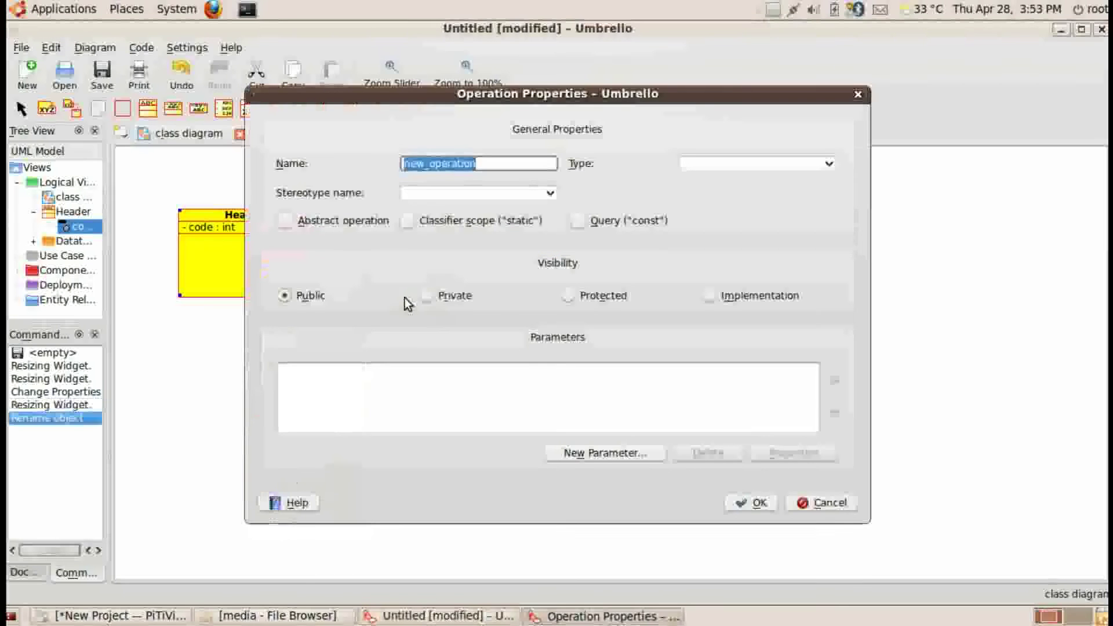
text(Code)
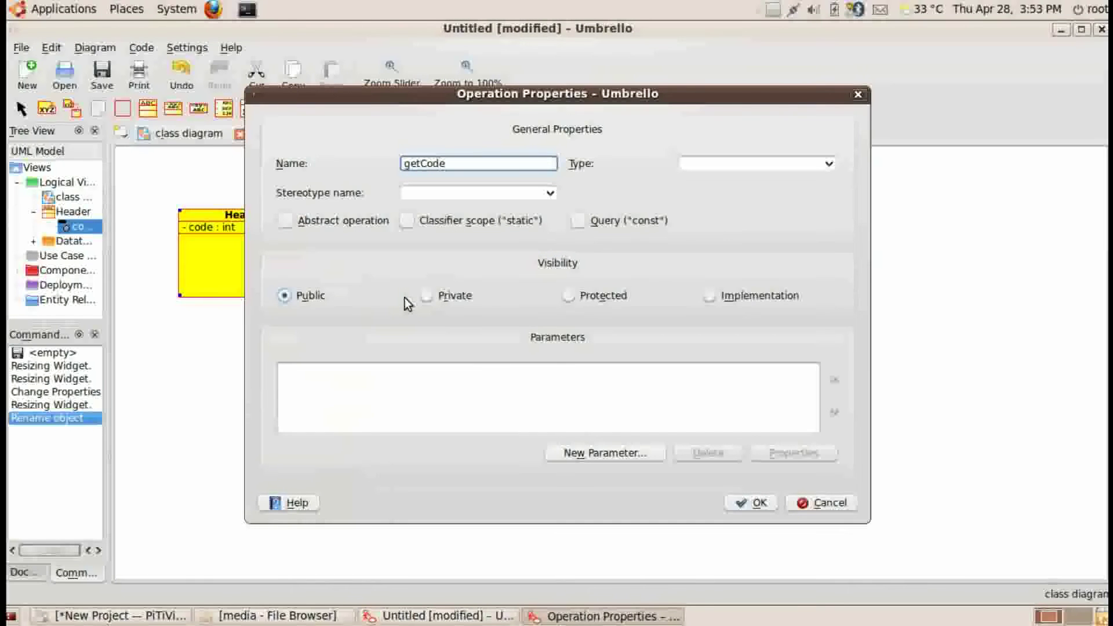
click(718, 165)
text(int)
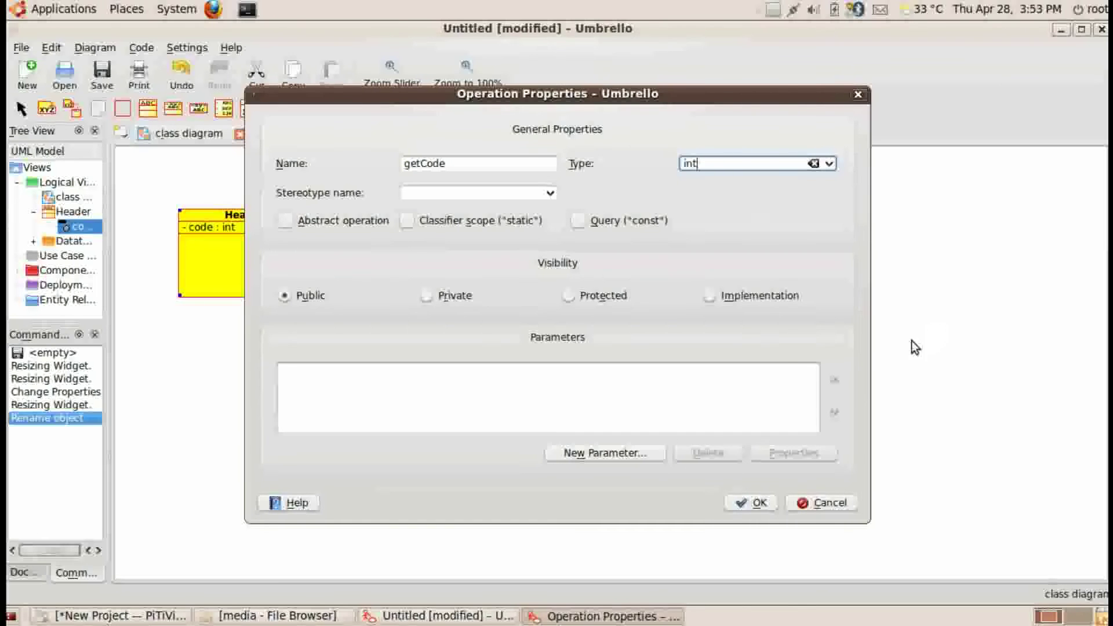
click(742, 504)
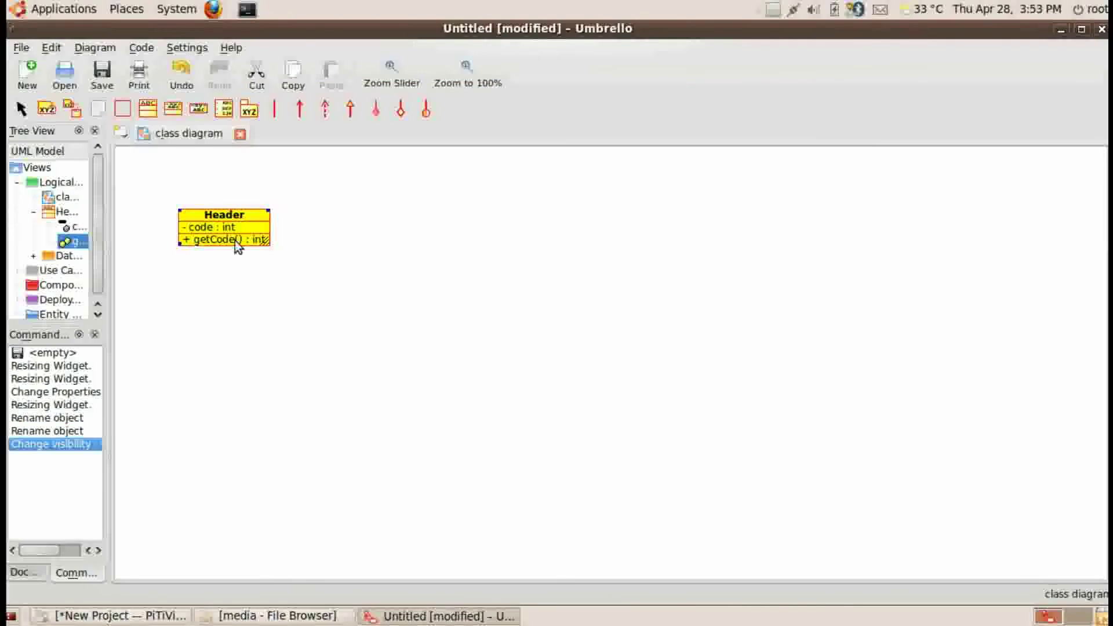
Add a second public operation named setCode with type int to the Header class.
right_click(235, 241)
mouse_move(280, 257)
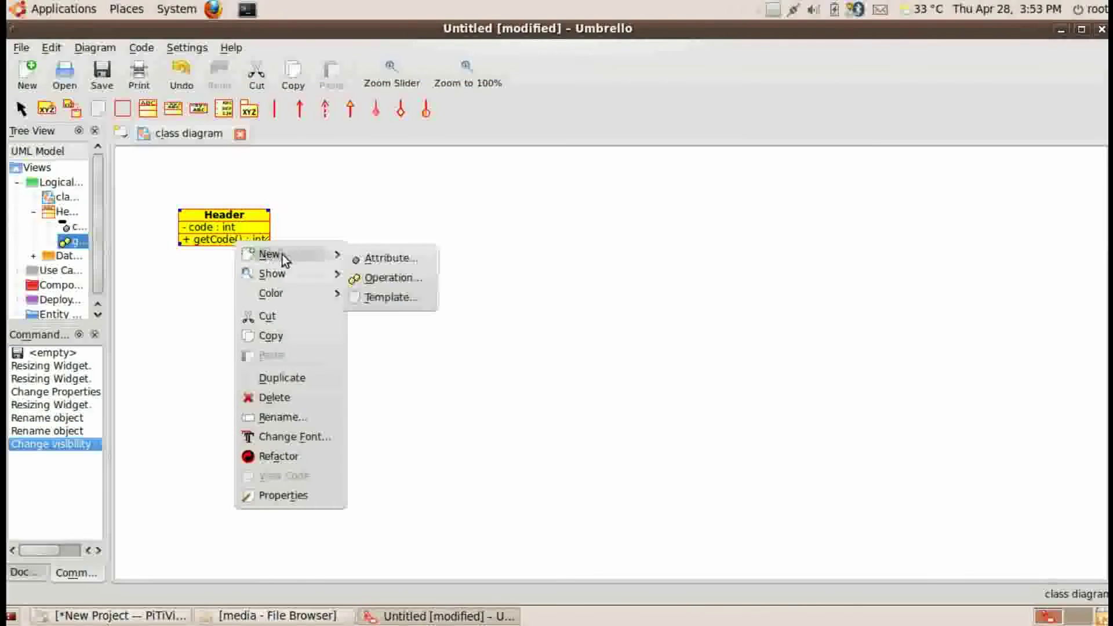
click(384, 278)
text(set)
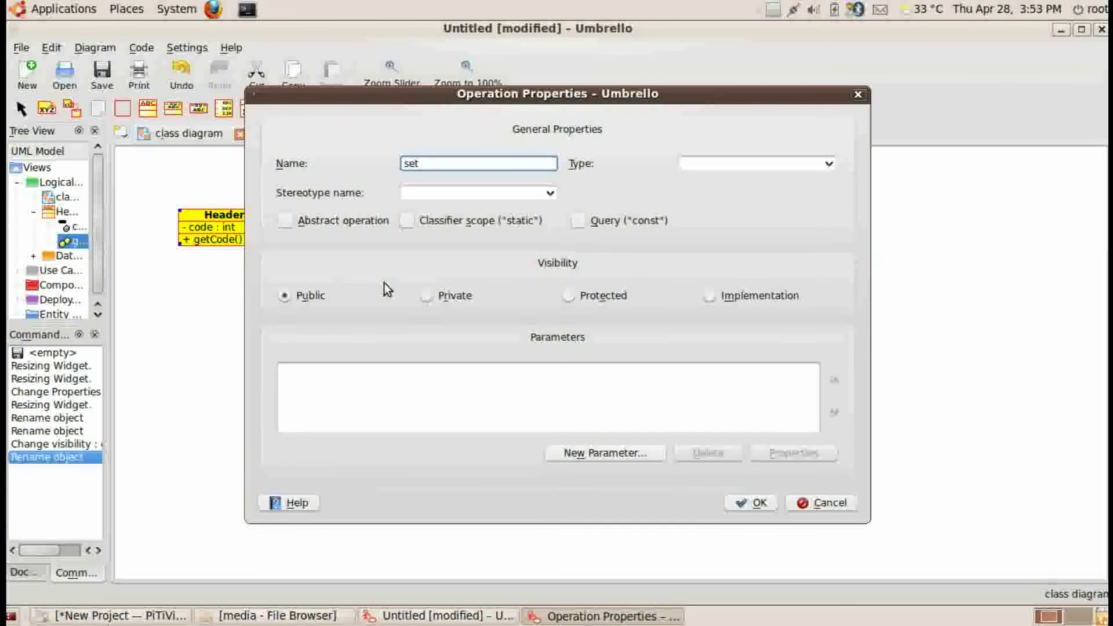
text(Code)
click(776, 161)
text(int)
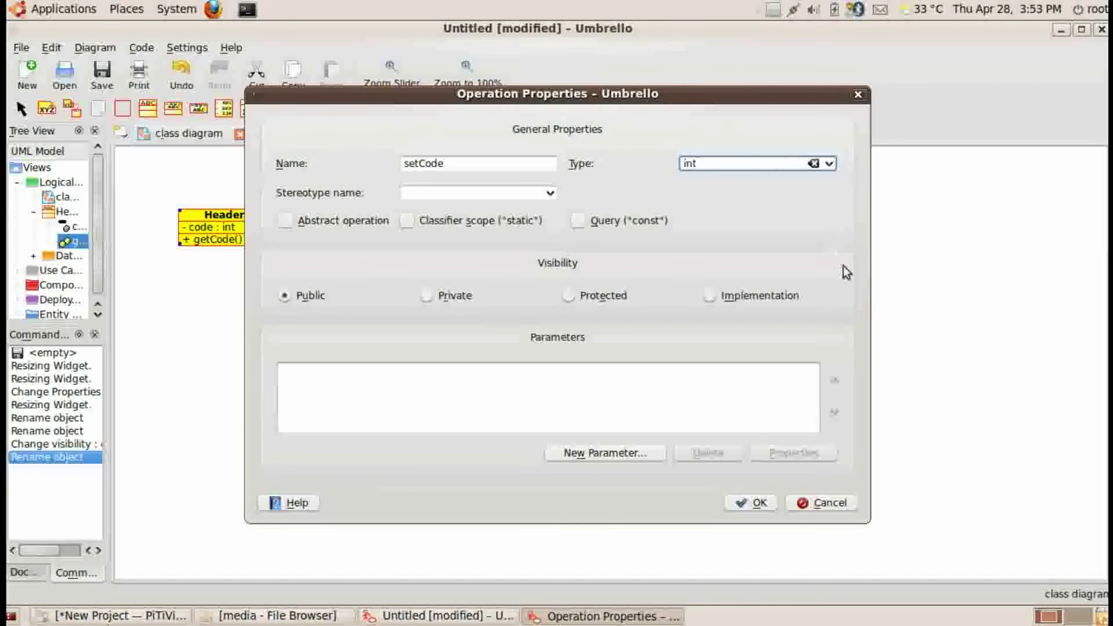
click(757, 504)
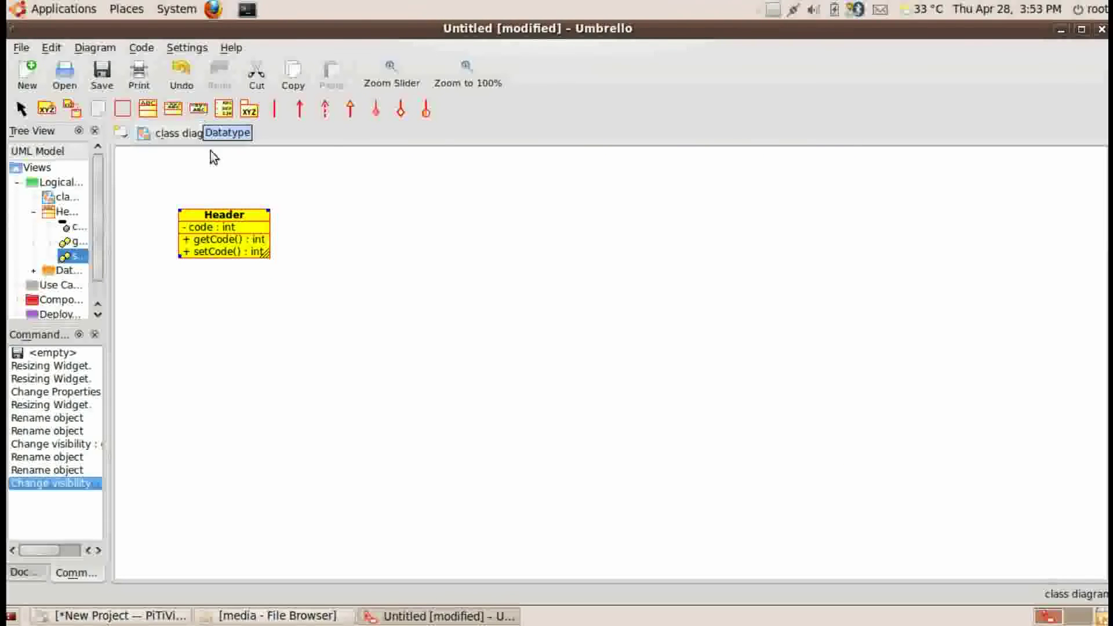
Add a class named Body below the Header class in the diagram.
click(190, 322)
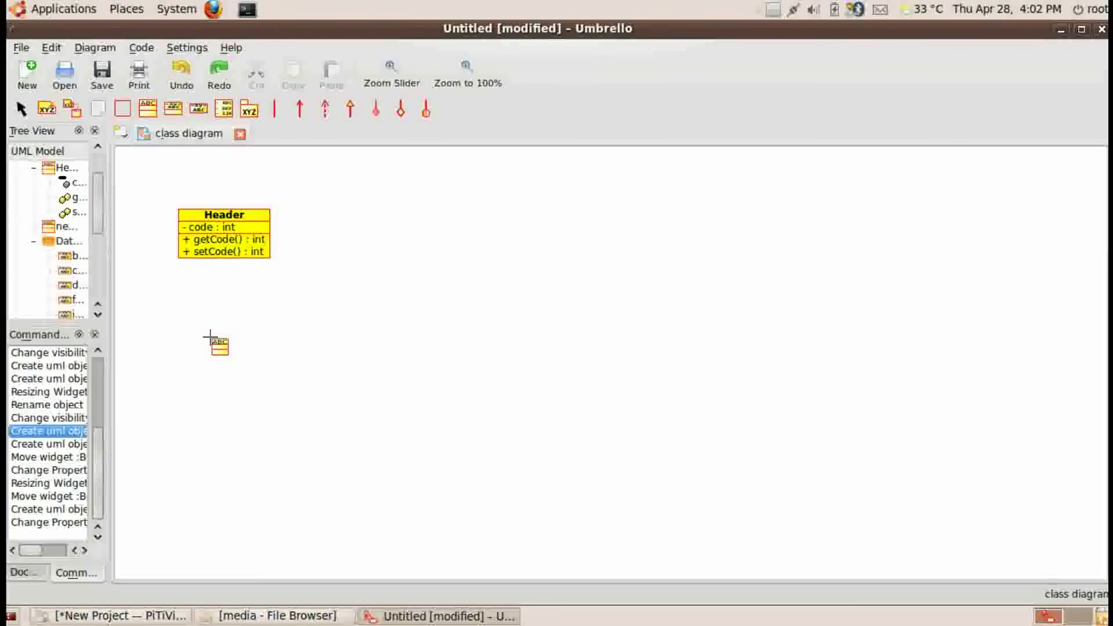
click(179, 335)
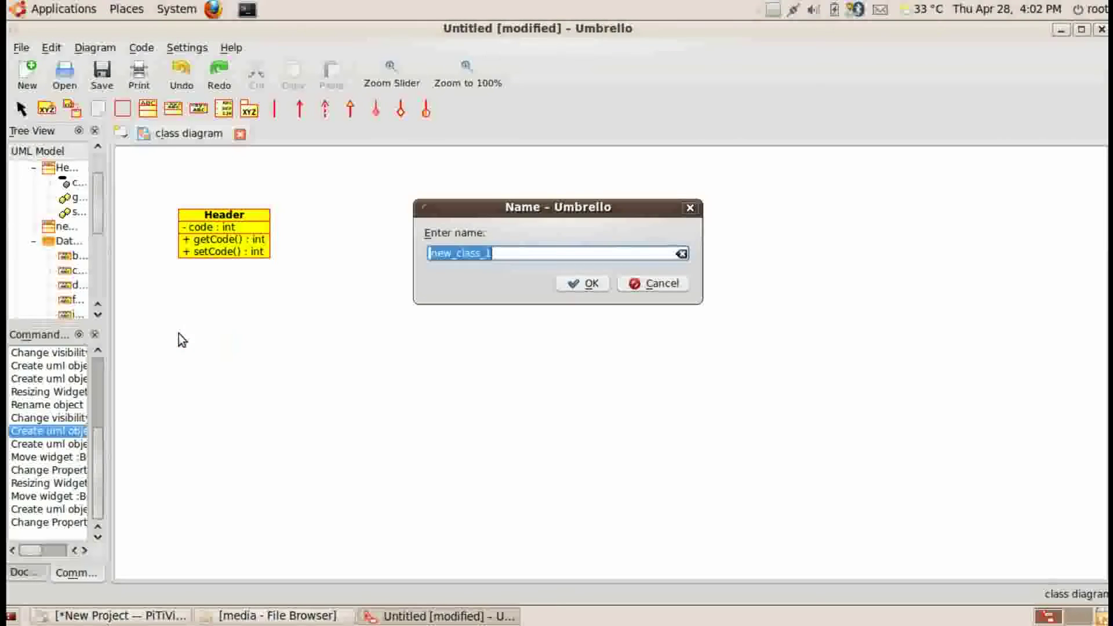
text(Body)
key(Return)
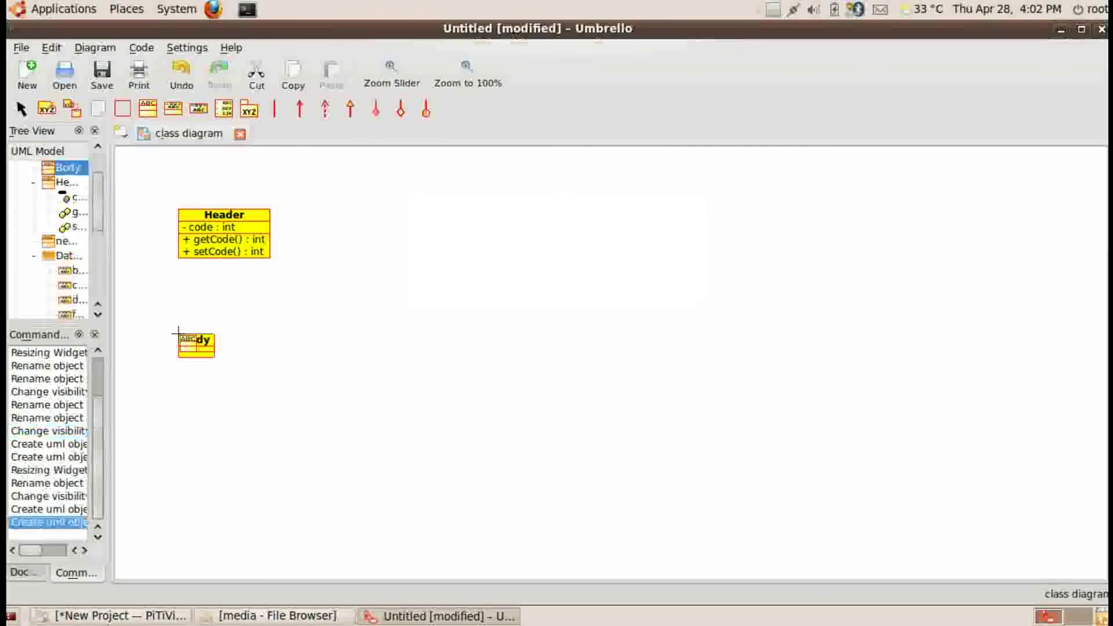
Add a class named Request to the right of Header and a class named Server farther right.
click(447, 225)
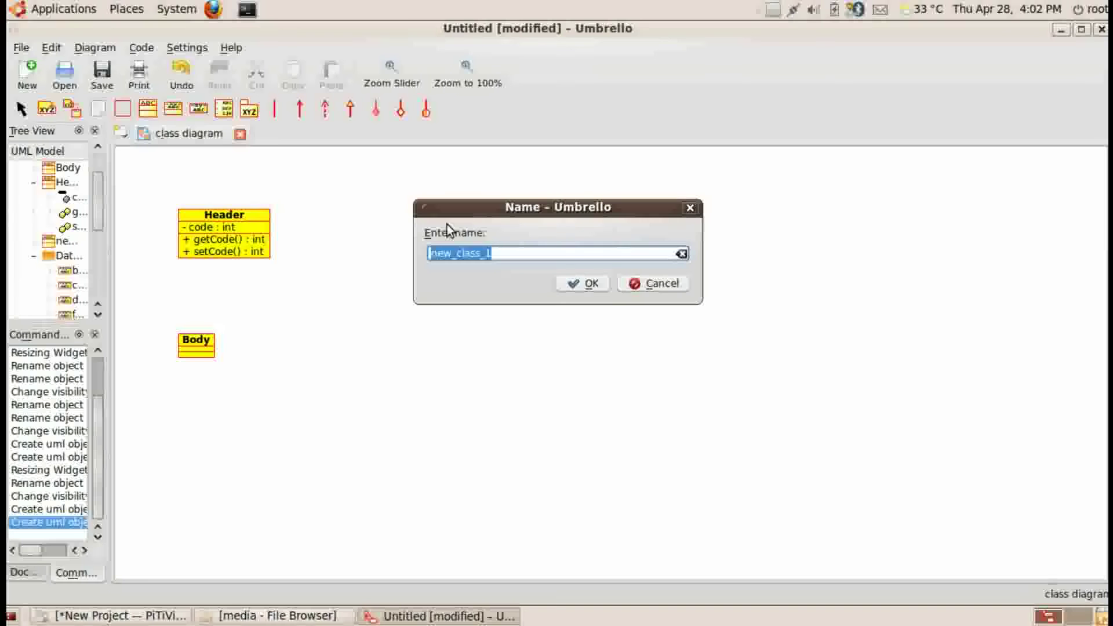
text(Request)
key(Return)
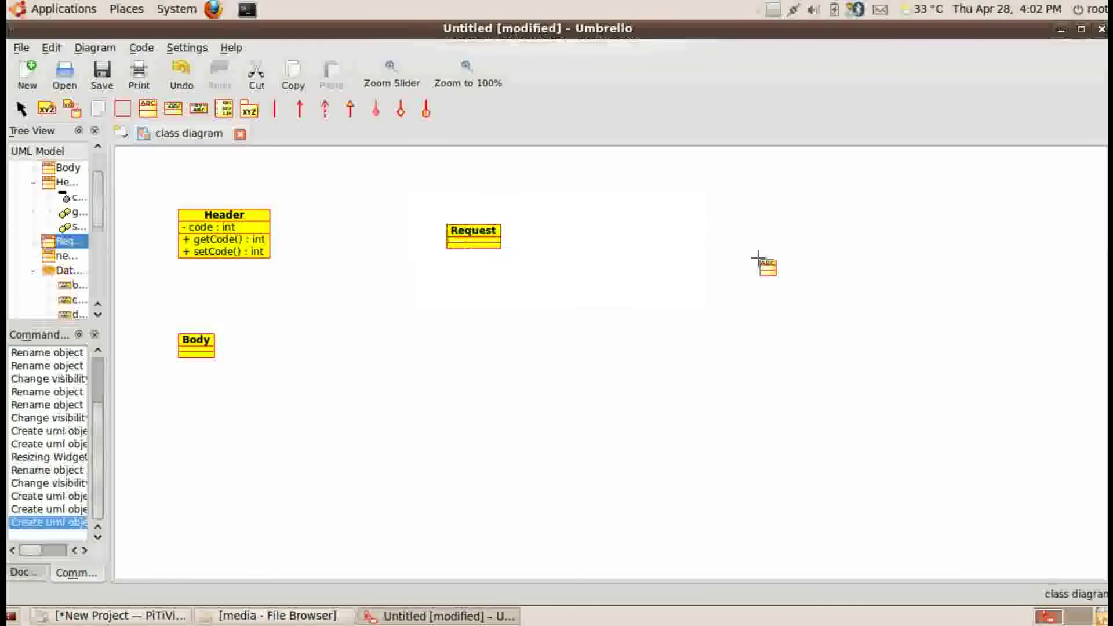
click(735, 225)
text(Server)
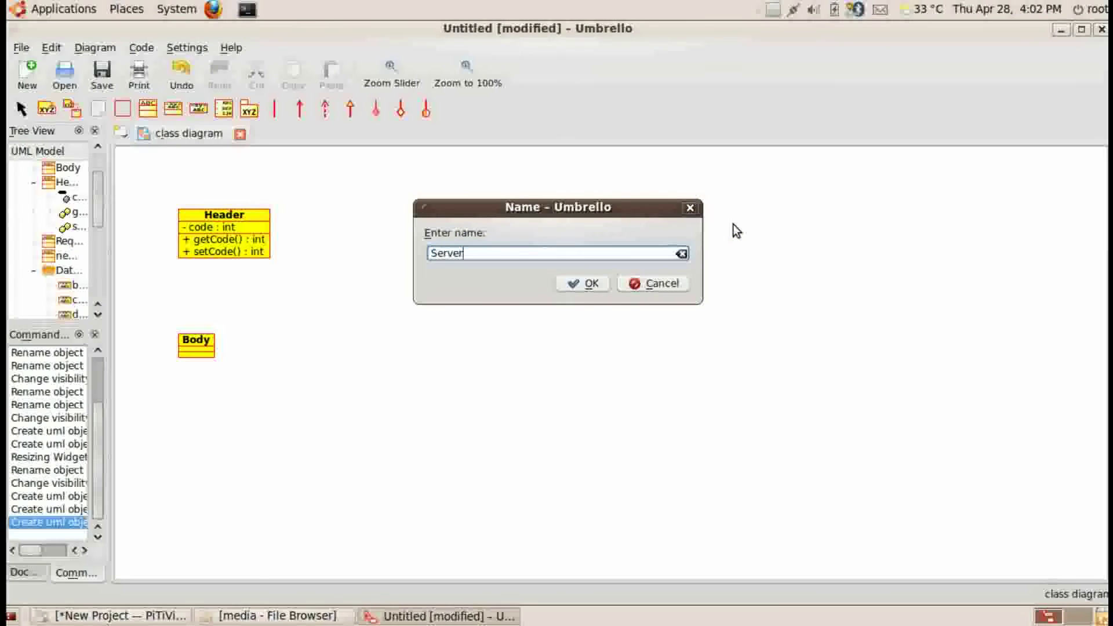
key(Return)
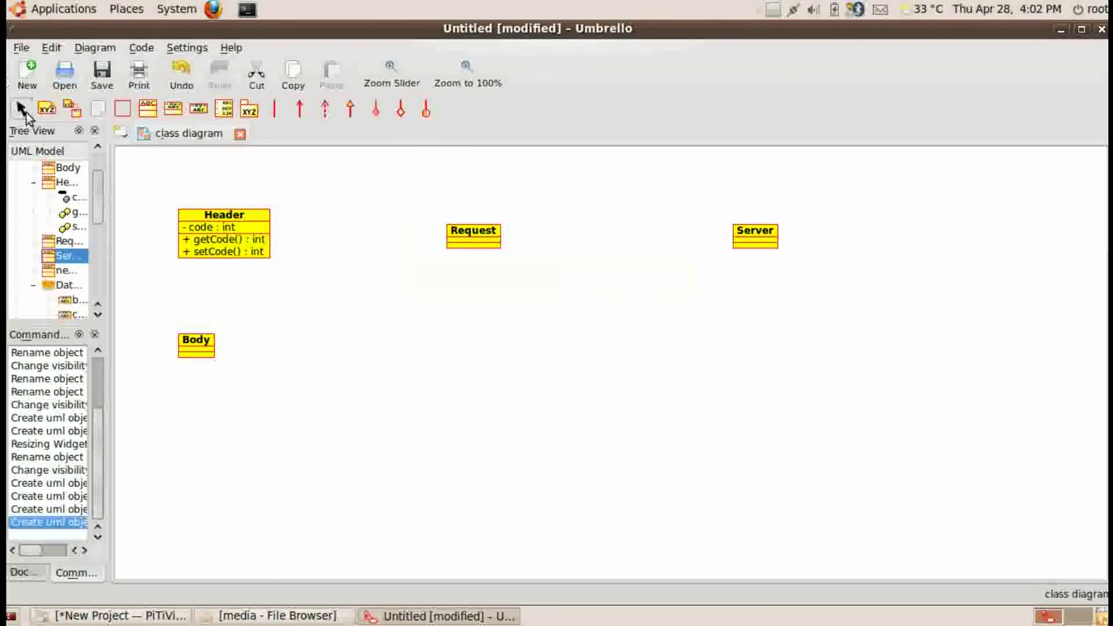
Turn off all eight display options of the Body class, from Operations to Public Only, so only its name is drawn.
right_click(192, 352)
click(225, 335)
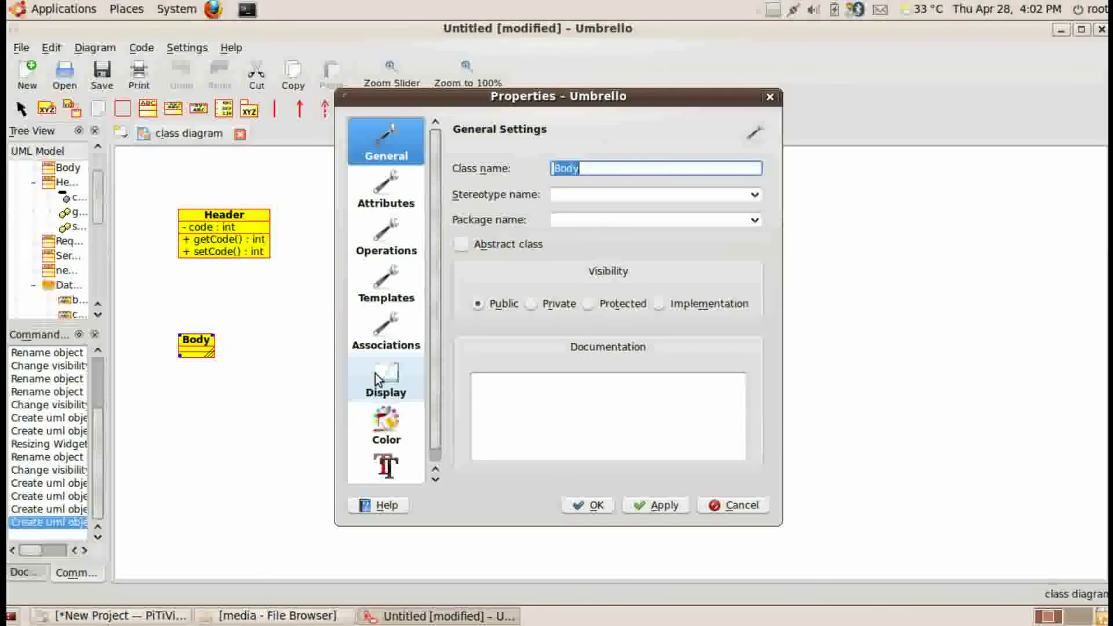
click(378, 380)
click(477, 238)
click(479, 298)
click(479, 360)
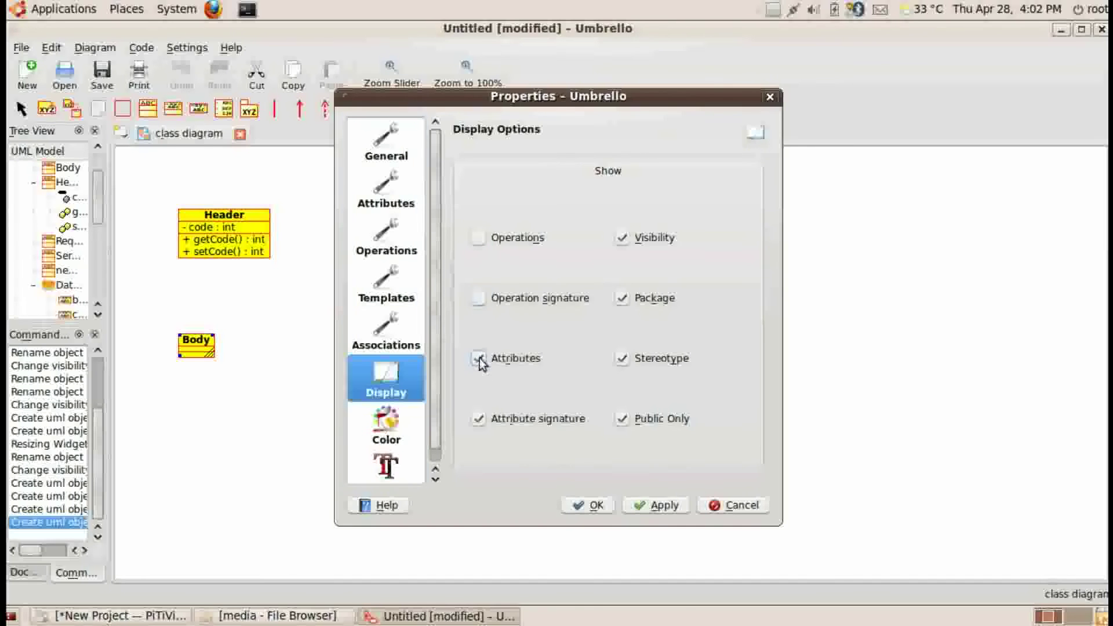
click(479, 421)
click(622, 239)
click(624, 300)
click(623, 360)
click(623, 423)
click(598, 506)
Turn off all eight display options of the Request class, from Operations to Public Only, and apply them.
click(478, 240)
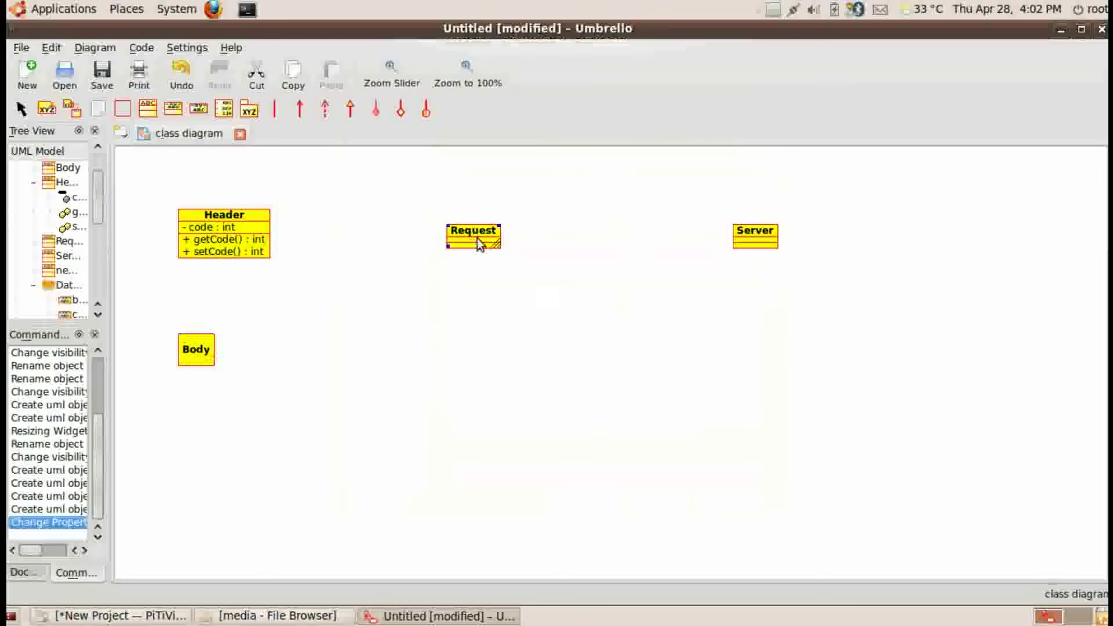
right_click(479, 244)
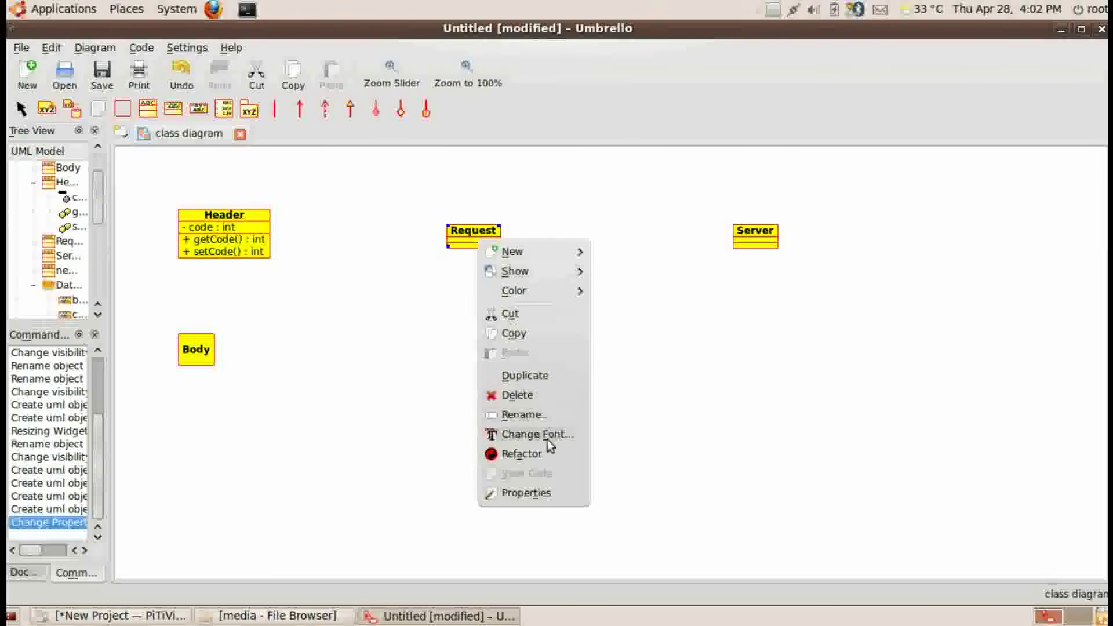
click(531, 496)
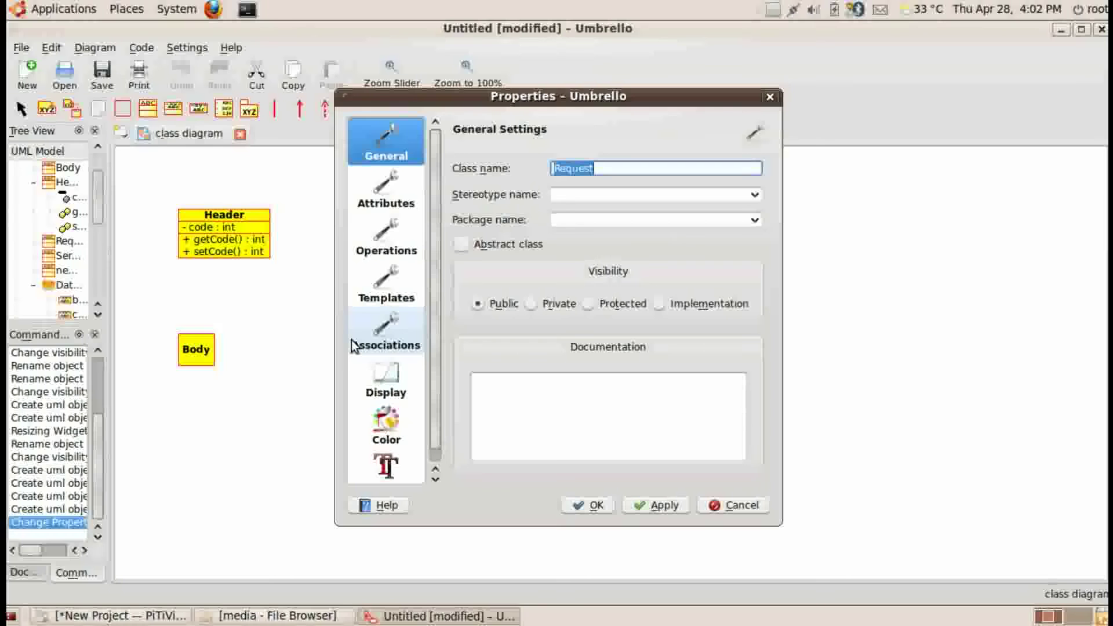
click(390, 391)
click(479, 237)
click(622, 238)
click(477, 299)
click(624, 300)
click(477, 359)
click(625, 359)
click(479, 419)
click(621, 422)
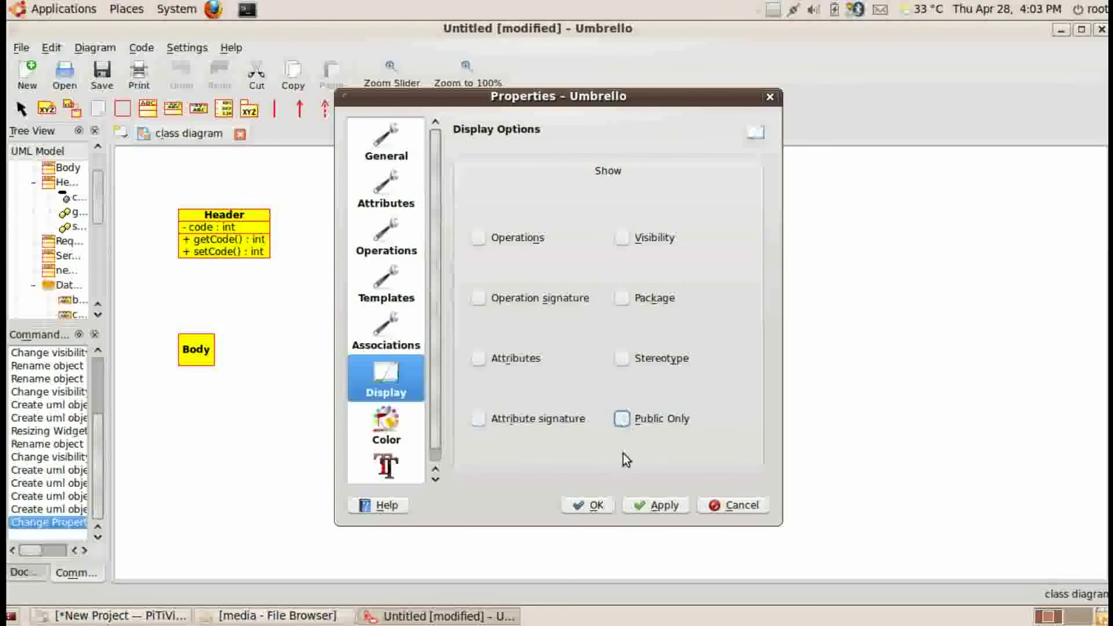
click(638, 507)
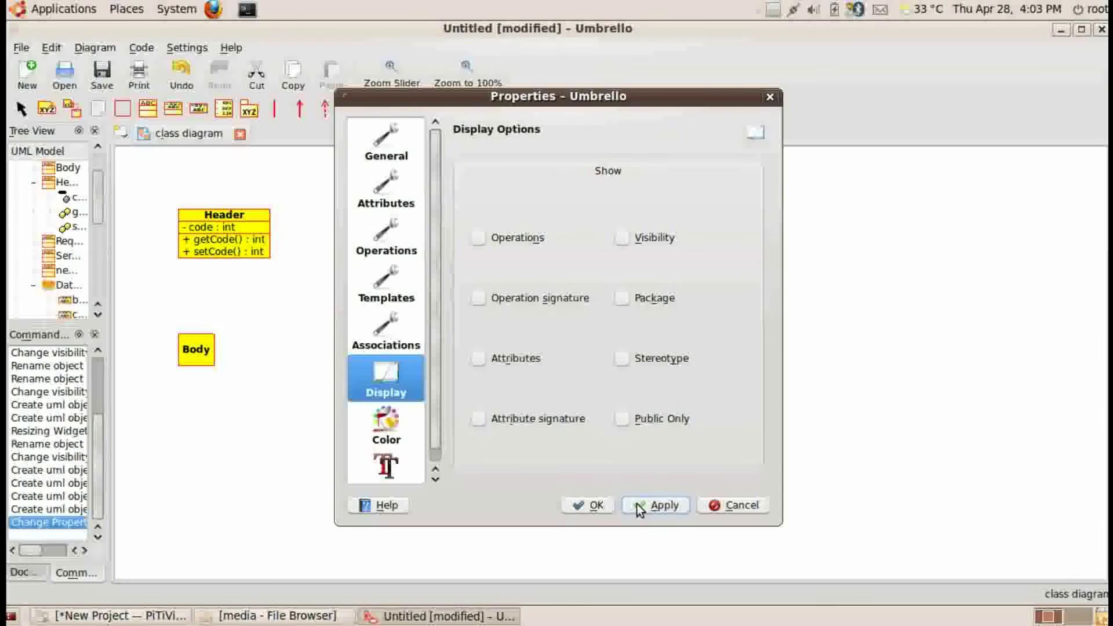
Turn off all eight display options of the Server class, from Operations to Public Only, so only its name is drawn.
click(595, 507)
right_click(767, 241)
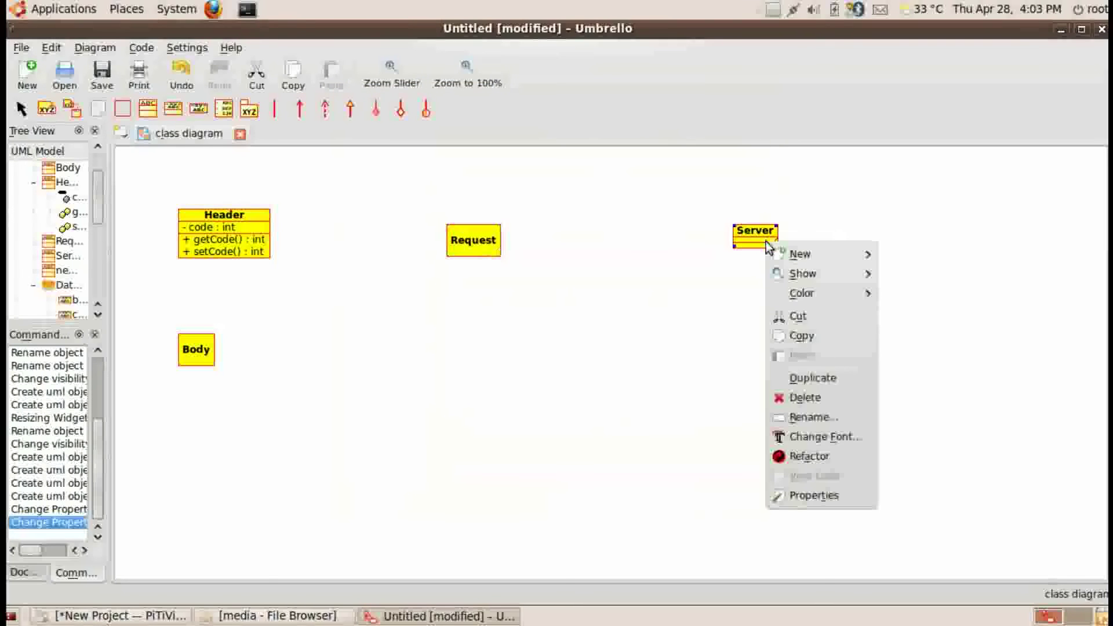
click(815, 496)
click(386, 379)
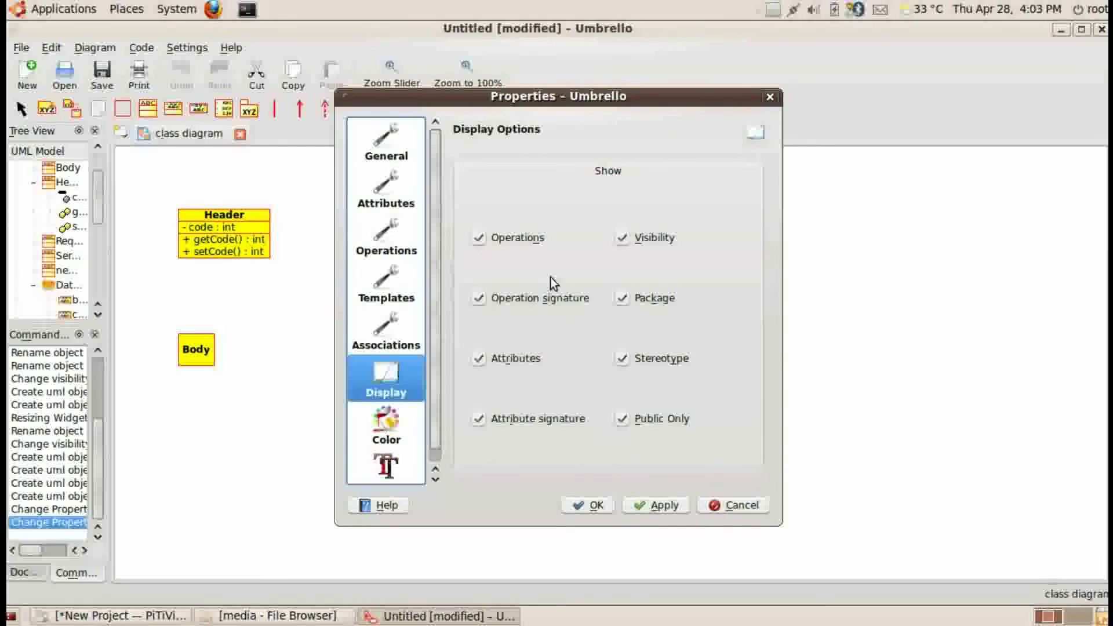
click(479, 238)
click(624, 239)
click(479, 298)
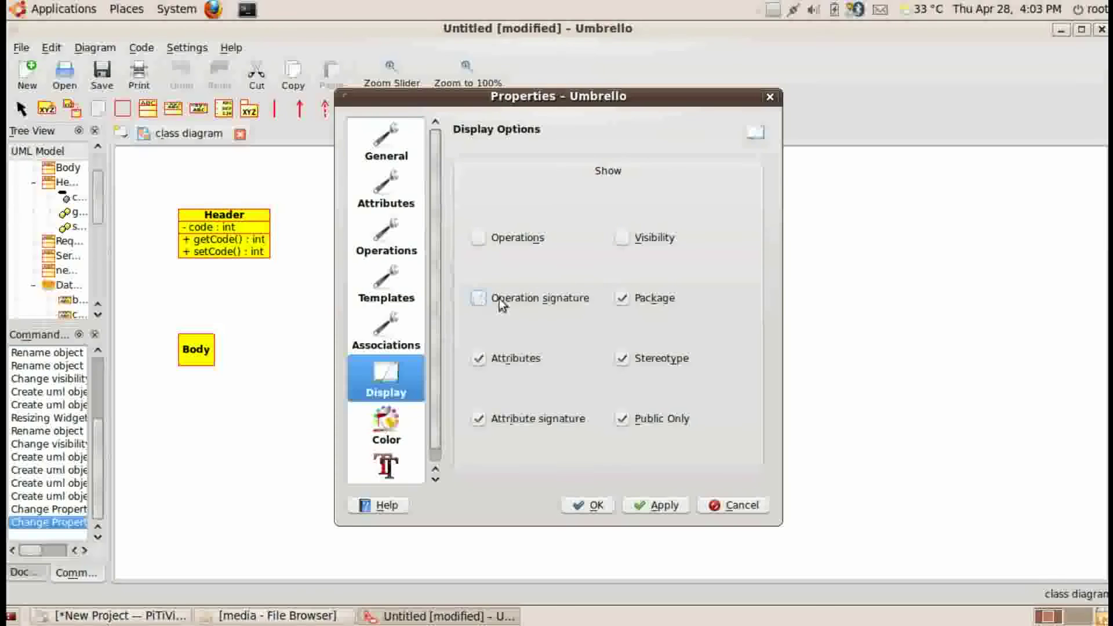
click(623, 303)
click(478, 359)
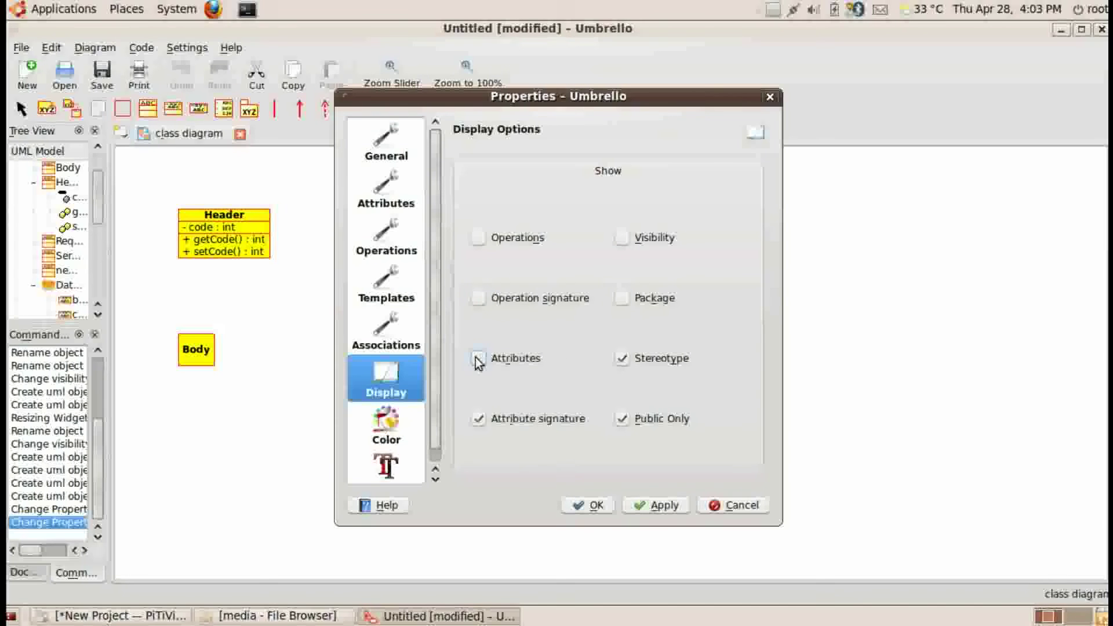
click(623, 359)
click(479, 420)
click(622, 418)
click(651, 507)
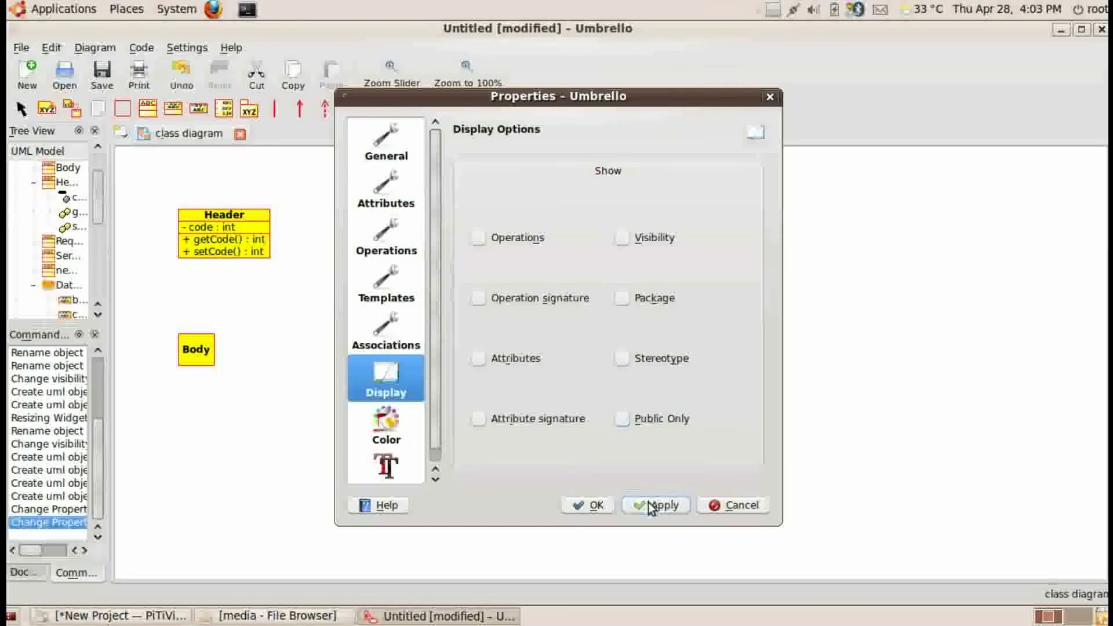
click(587, 505)
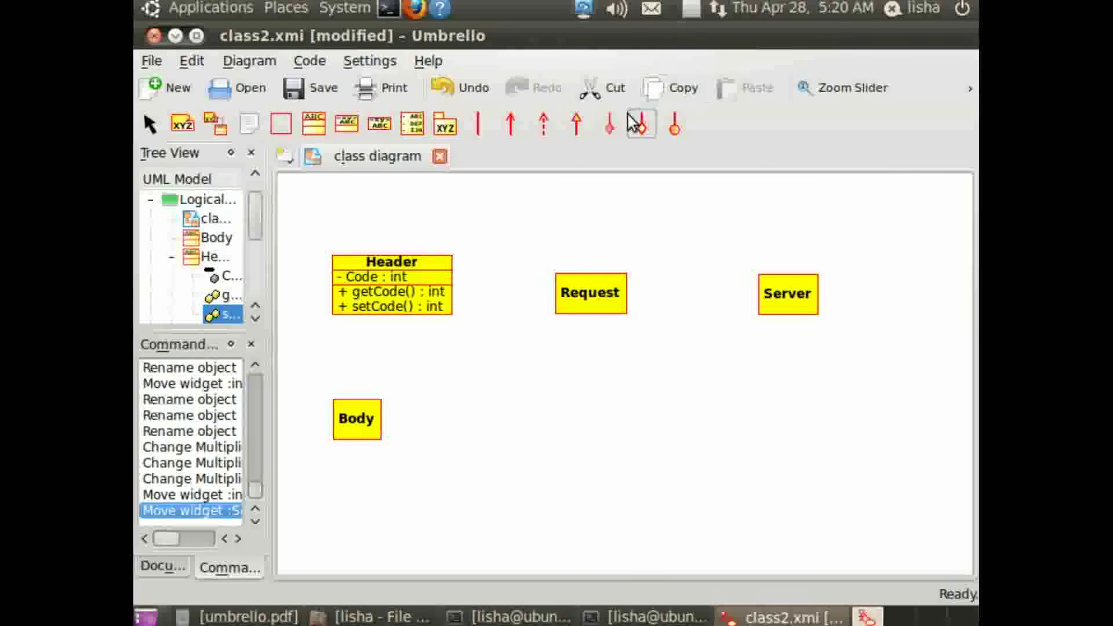
Draw two compositions starting from the Request class, one to Header and one to Body.
click(614, 131)
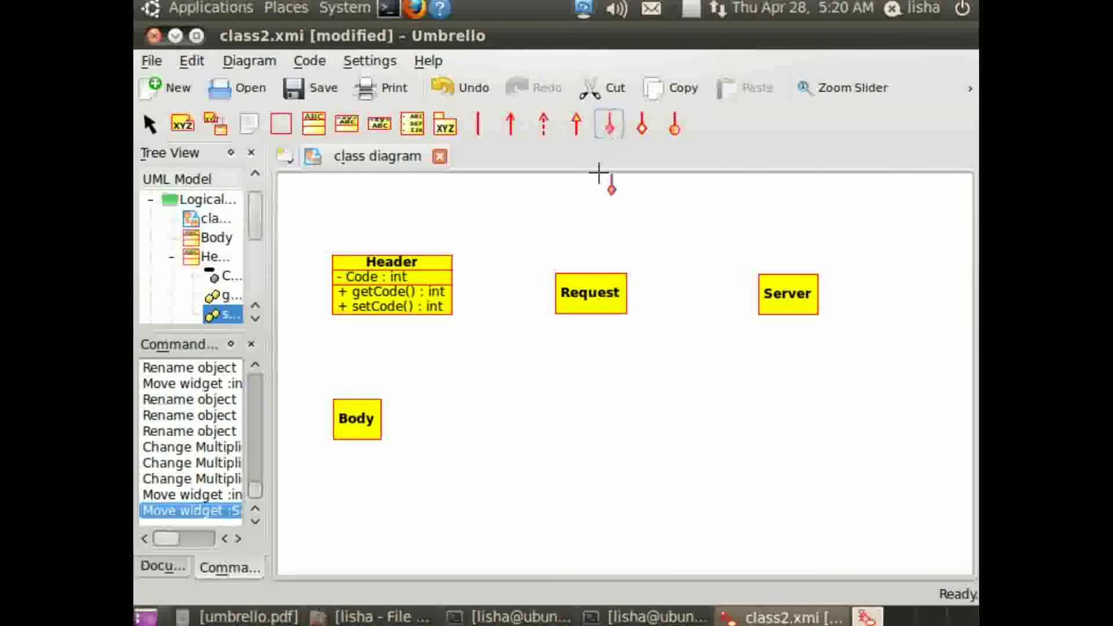
click(560, 294)
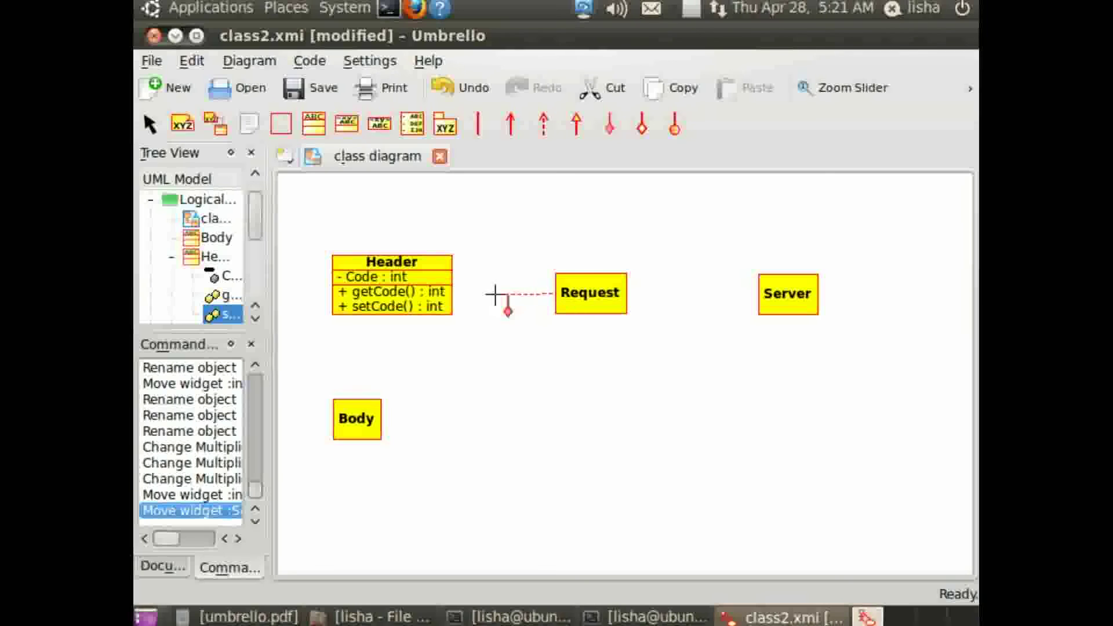
click(426, 296)
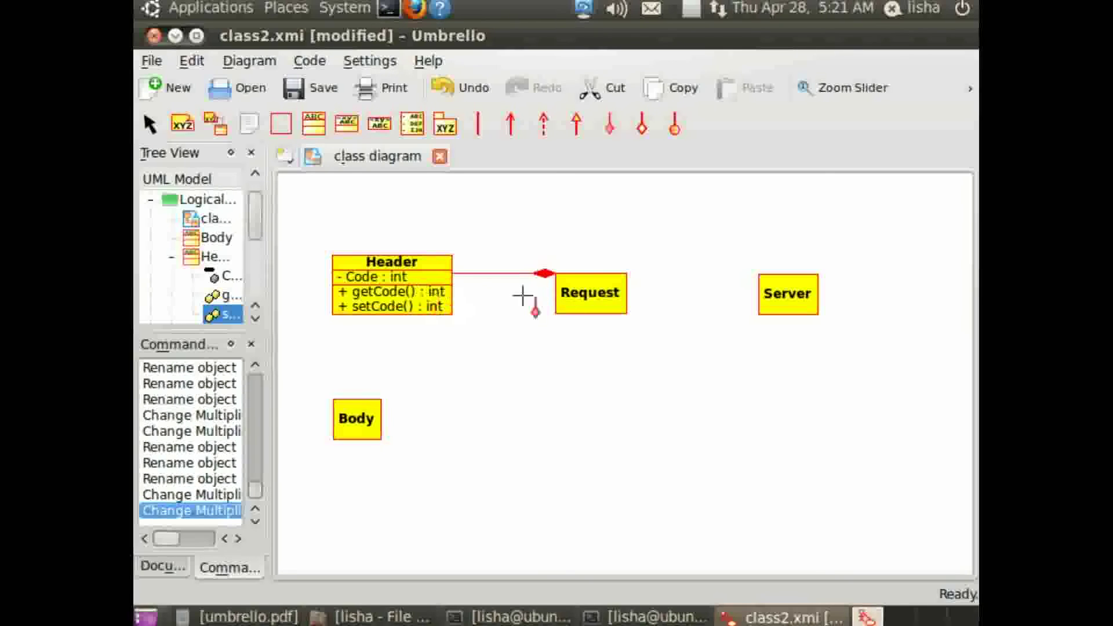
click(569, 302)
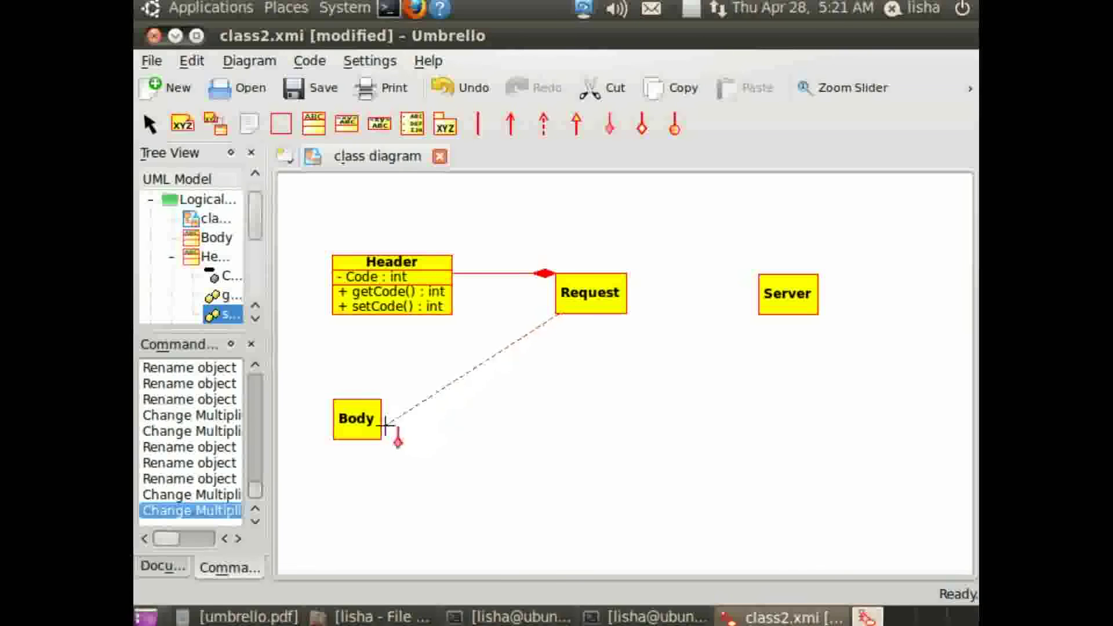
click(378, 423)
Draw an aggregation from the Server class to the Request class and save the diagram.
click(644, 127)
click(780, 295)
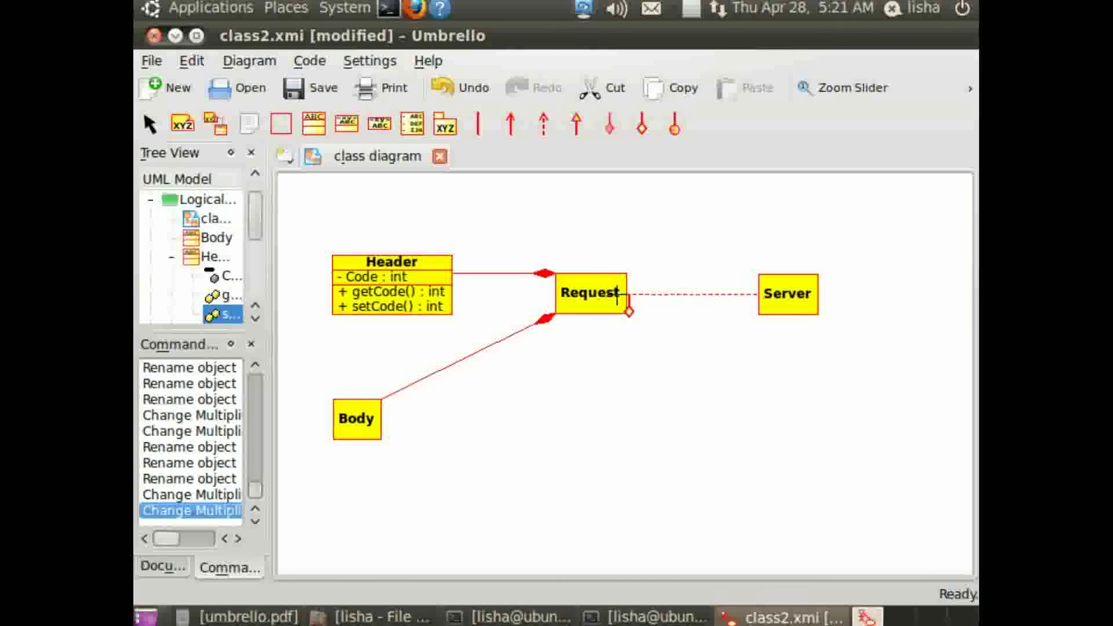
click(618, 294)
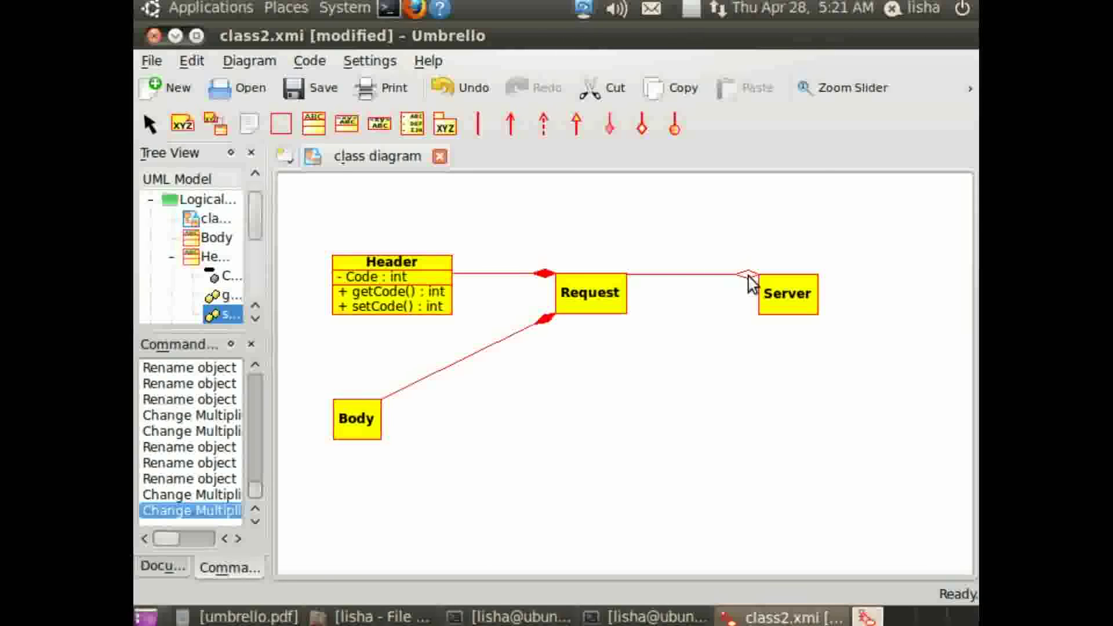
key(ctrl+s)
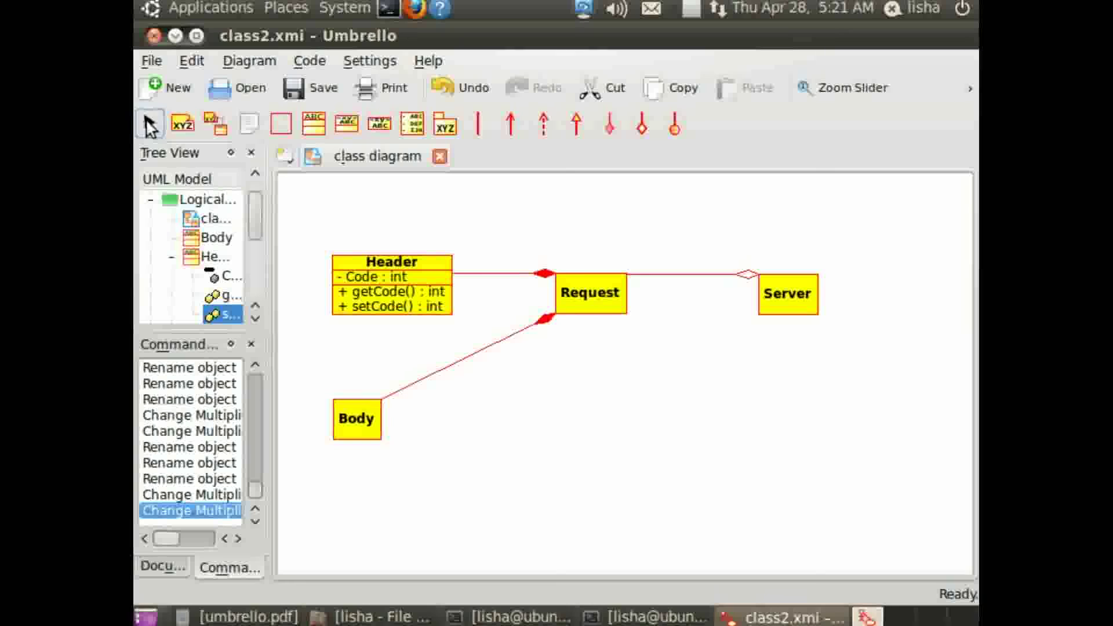
Set the multiplicity at the Server end of the aggregation to "o..*" and move its label below the middle of the line.
click(747, 274)
right_click(748, 277)
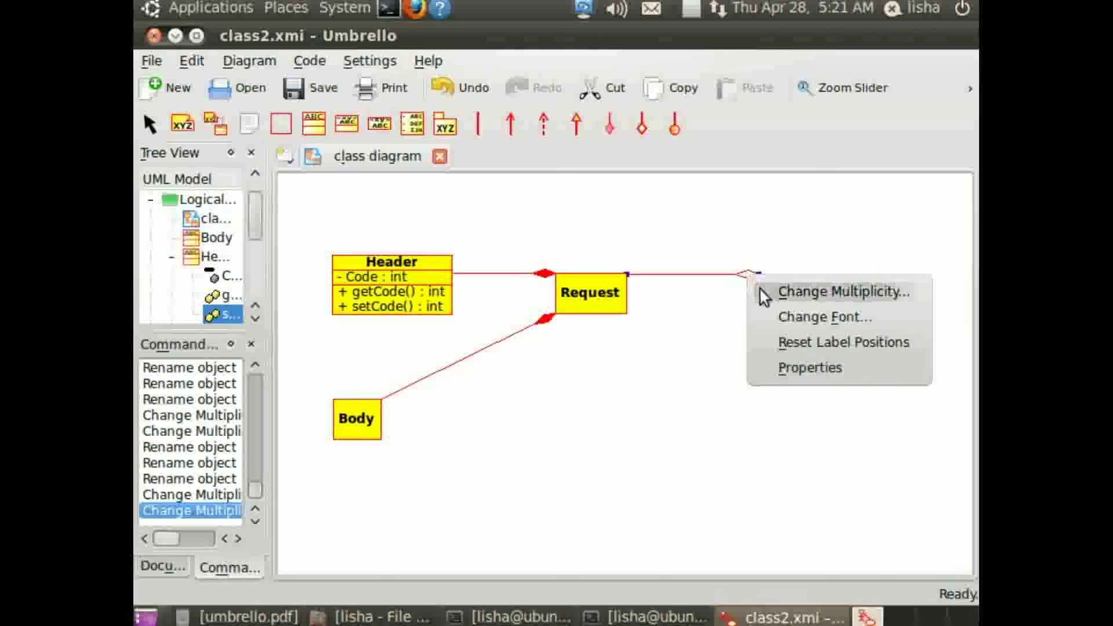
click(760, 290)
text(0.)
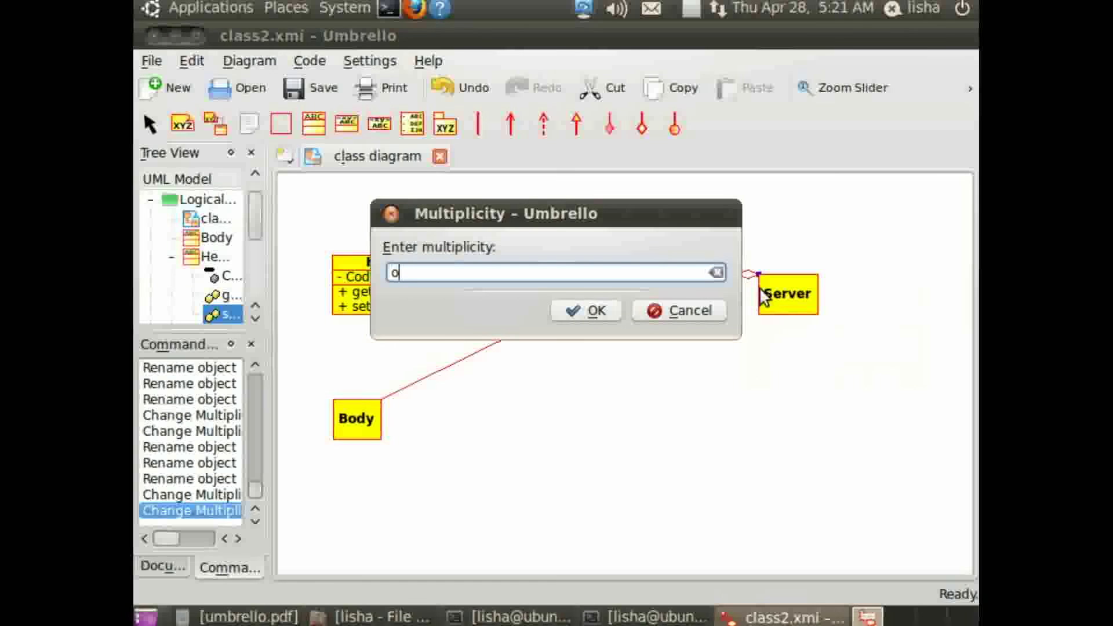
text(*)
click(603, 316)
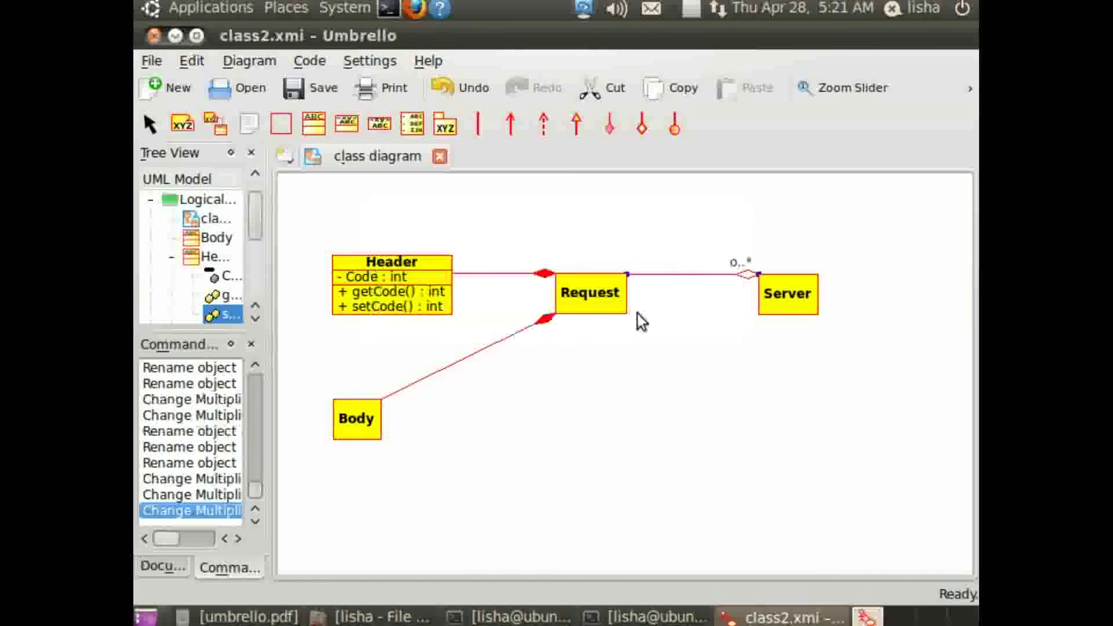
drag(738, 267, 720, 290)
Name the Request–Server aggregation "incoming requests" with multiplicity 1 at the Request end, and place both labels above the middle of the line.
click(744, 277)
right_click(743, 274)
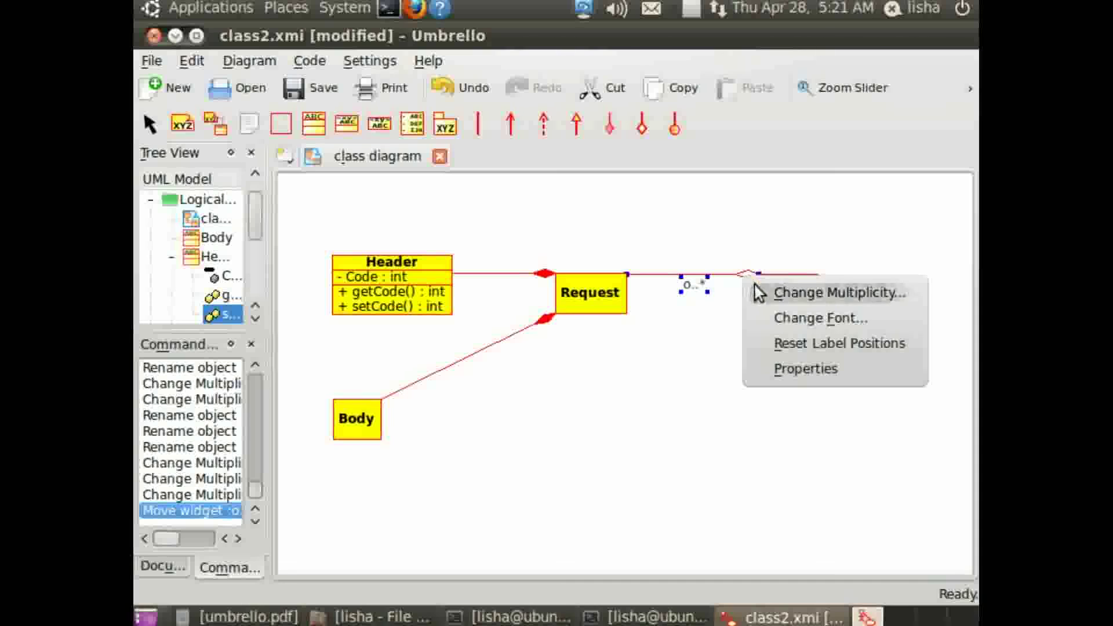
click(780, 371)
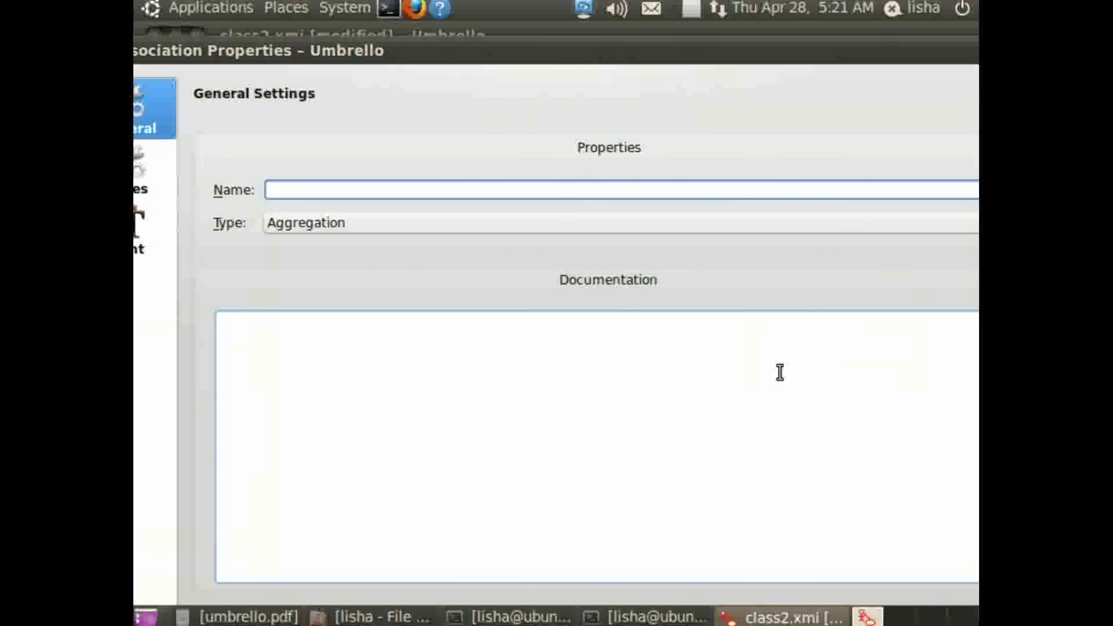
text(incoming requests)
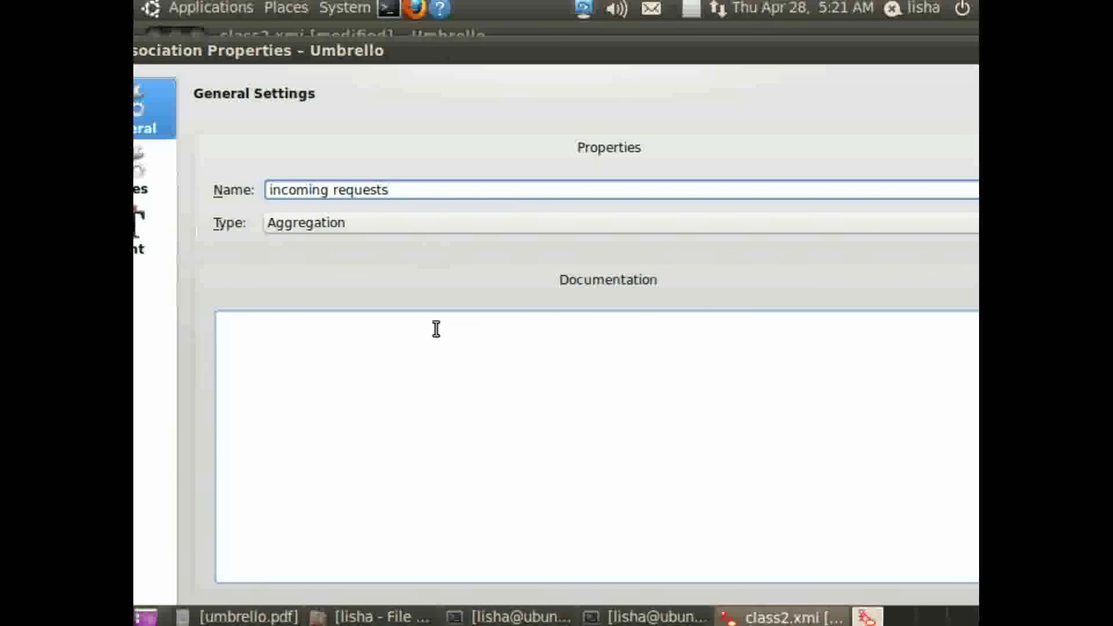
key(Return)
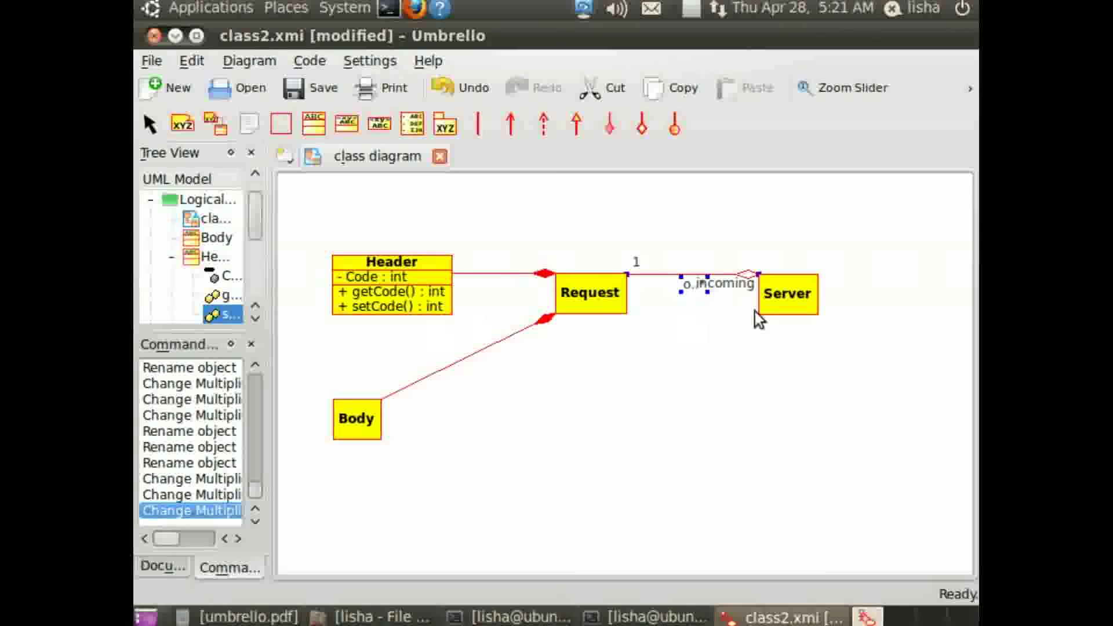
drag(739, 289, 754, 248)
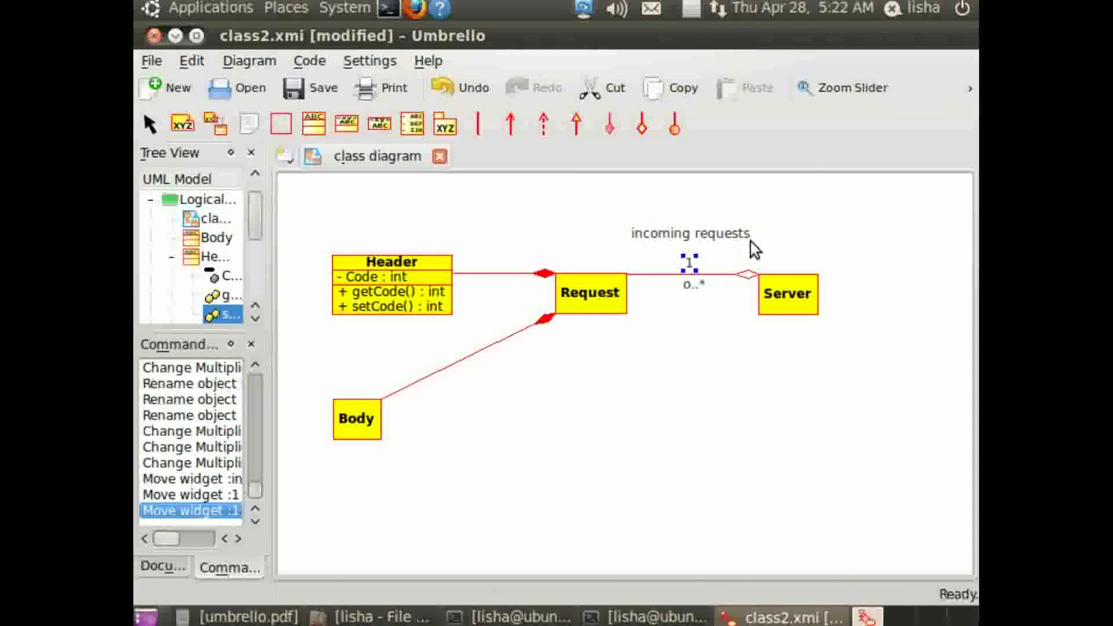